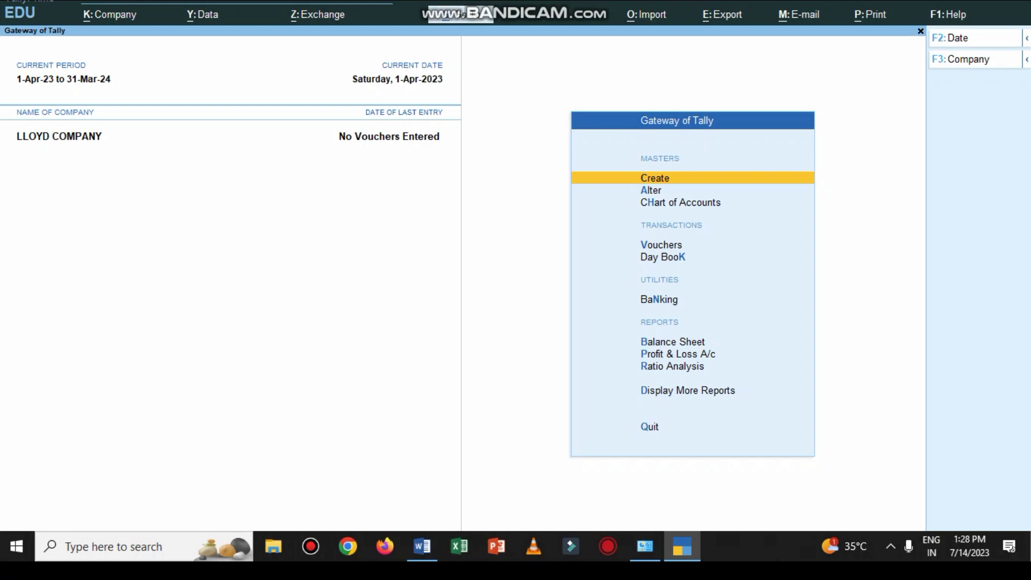
Switch to Word and colour the words "Pound exchange" red in the note below transaction 20.
left_click(422, 546)
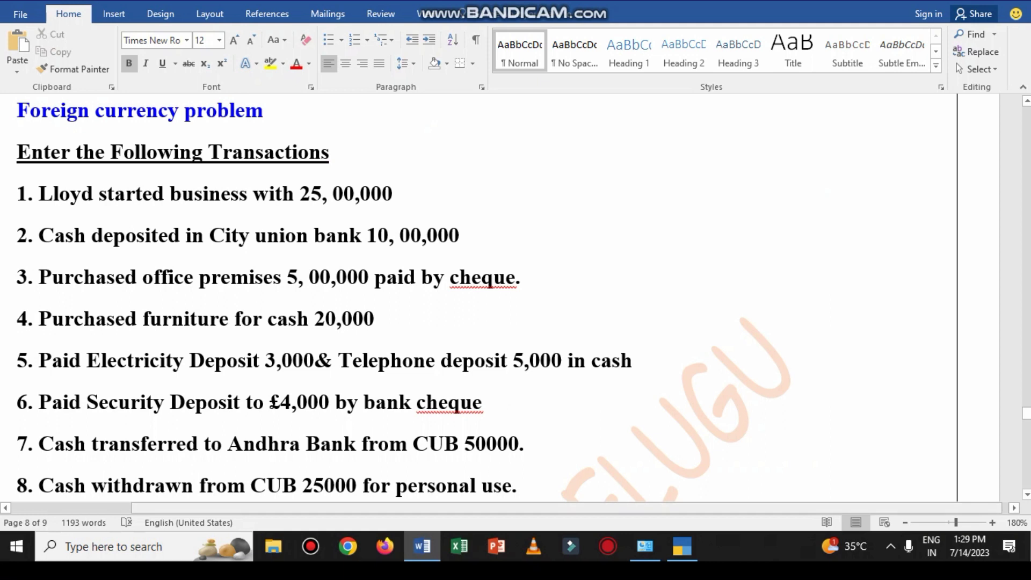
key("alt+Tab")
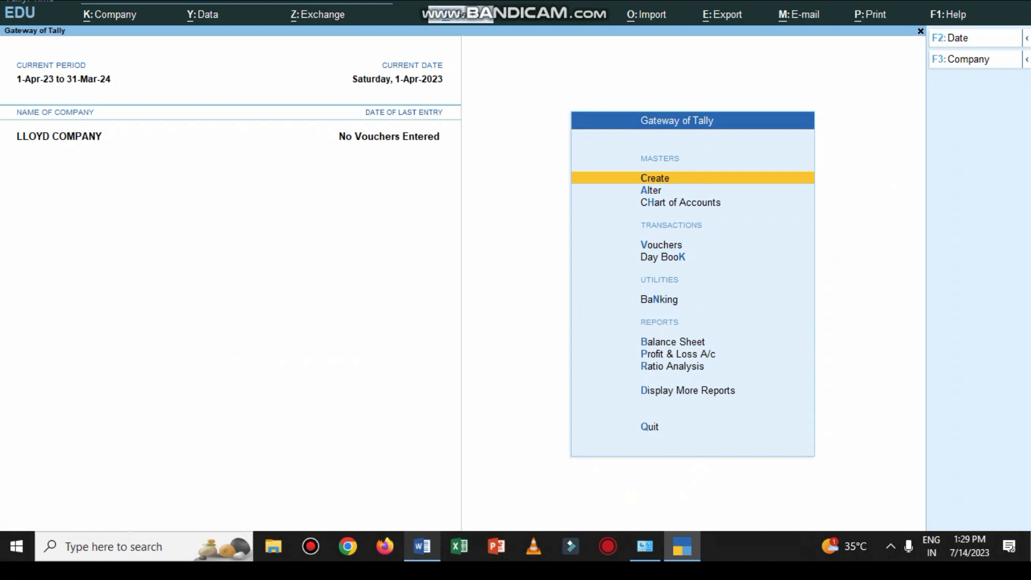
key("alt+Tab")
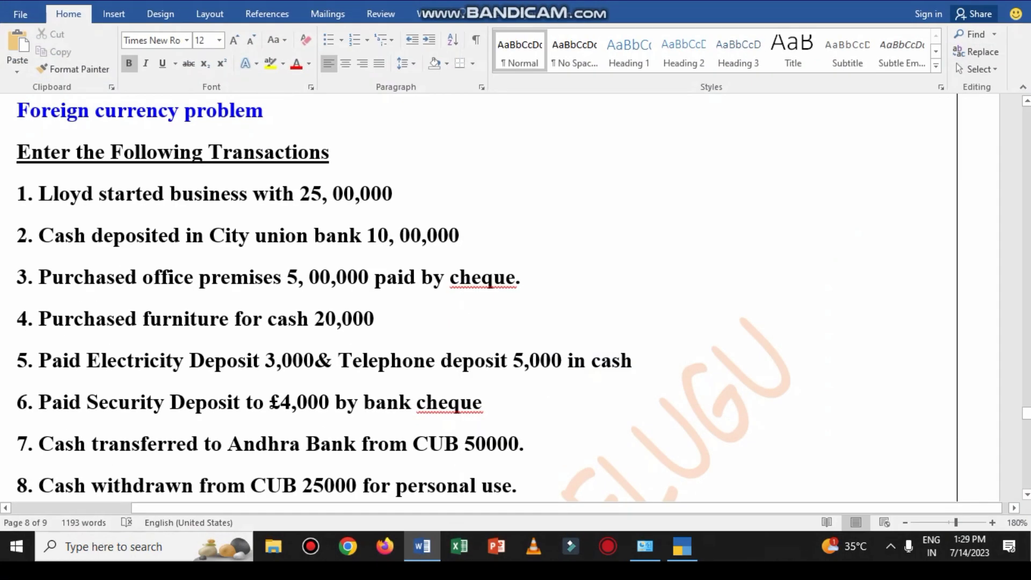
scroll(402, 298, "down", 10)
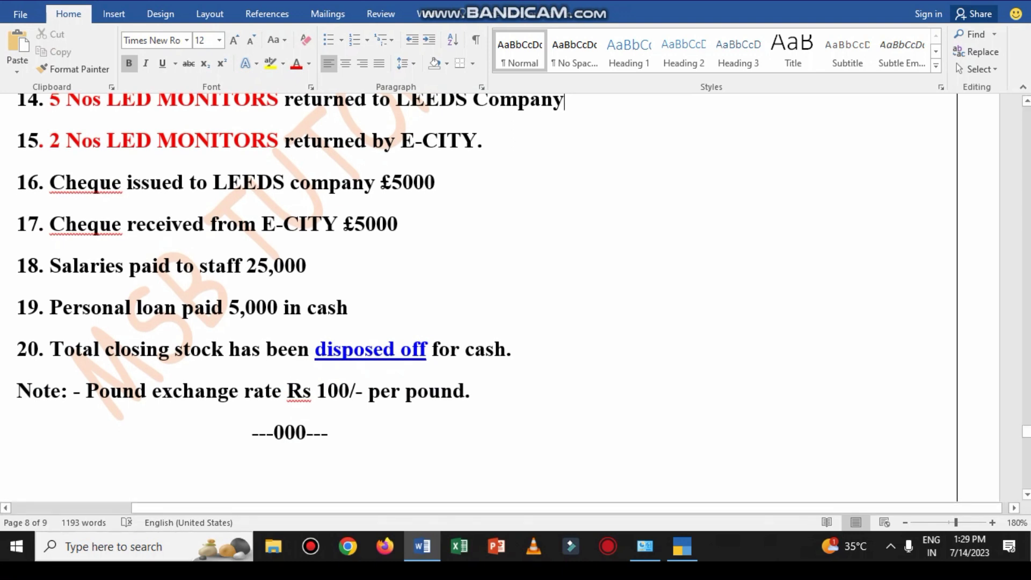
left_click_drag(86, 391, 242, 391)
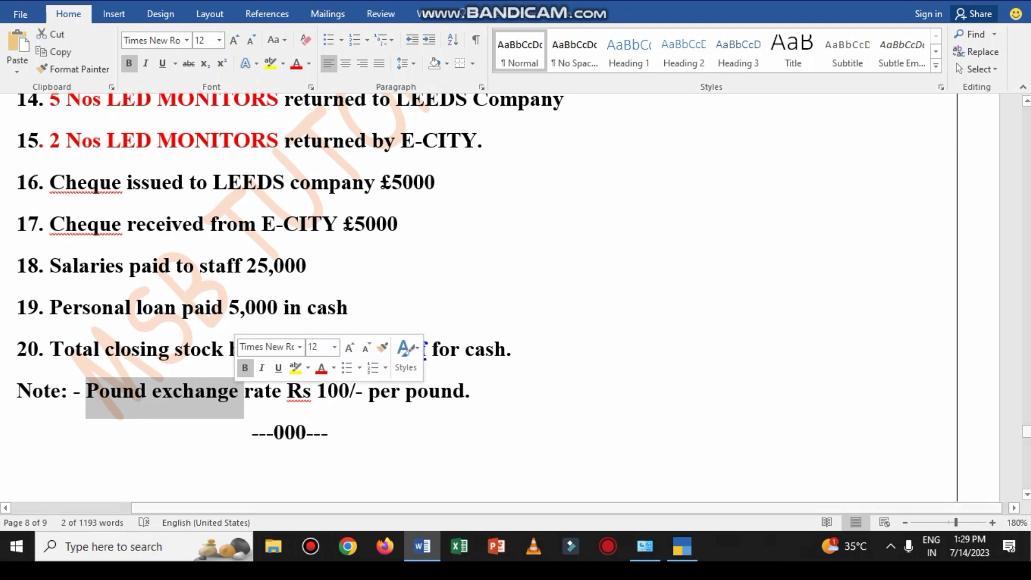
left_click(321, 368)
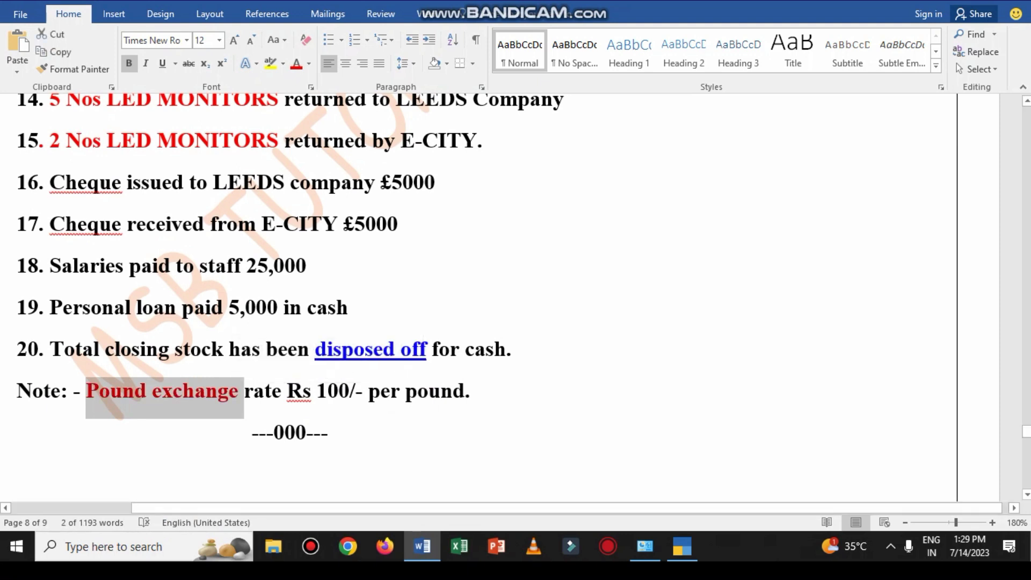
scroll(515, 290, "up", 1)
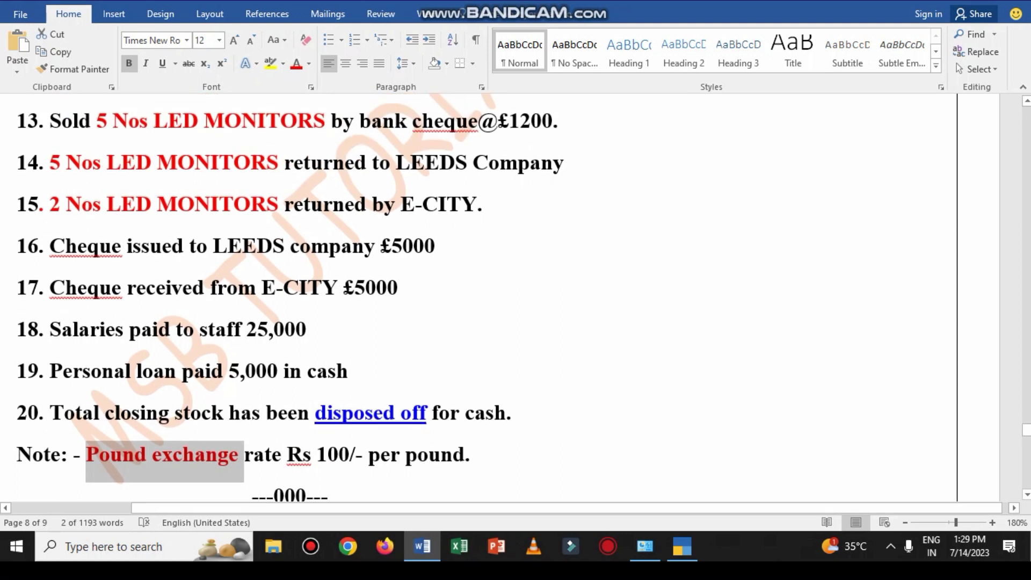
scroll(516, 290, "up", 2)
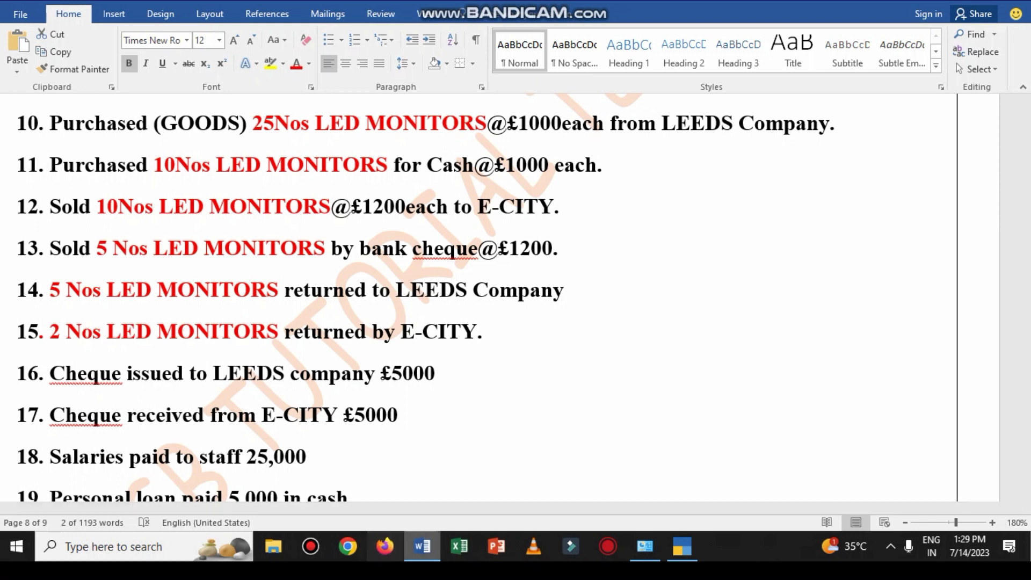
Switch back to Tally and open the creation form for a new currency master.
left_click(422, 547)
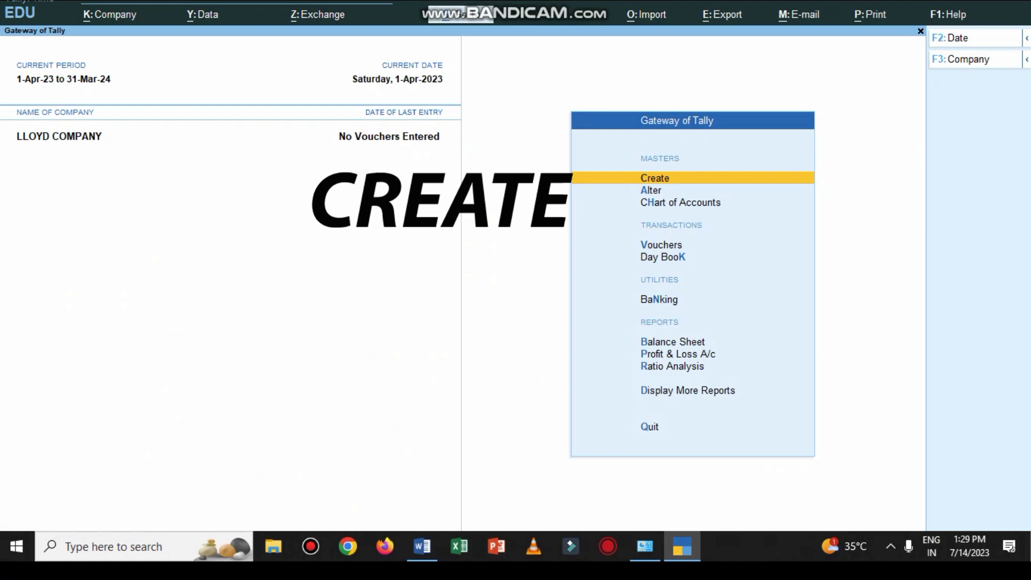
key("Return")
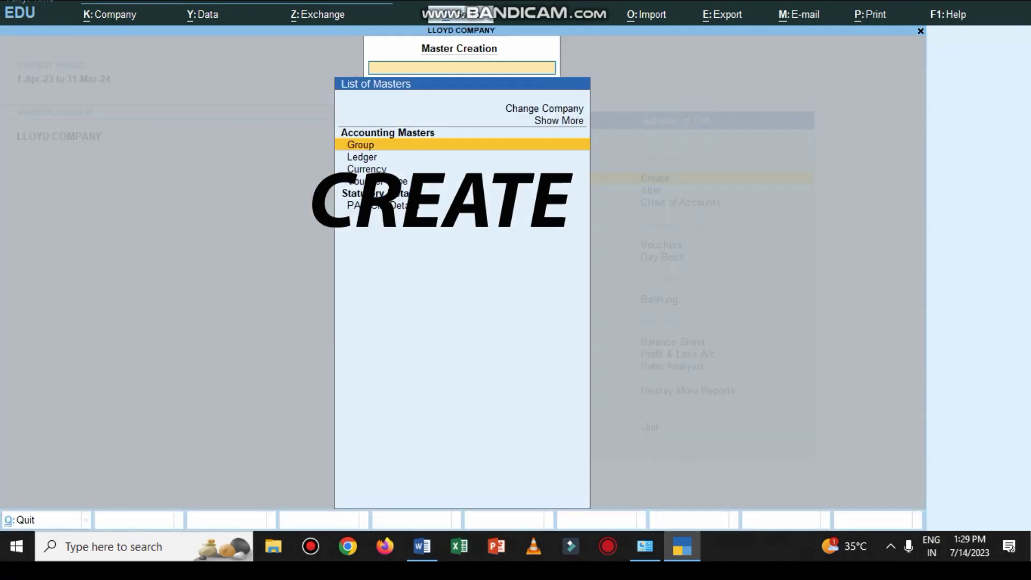
key("Down")
key("Down")
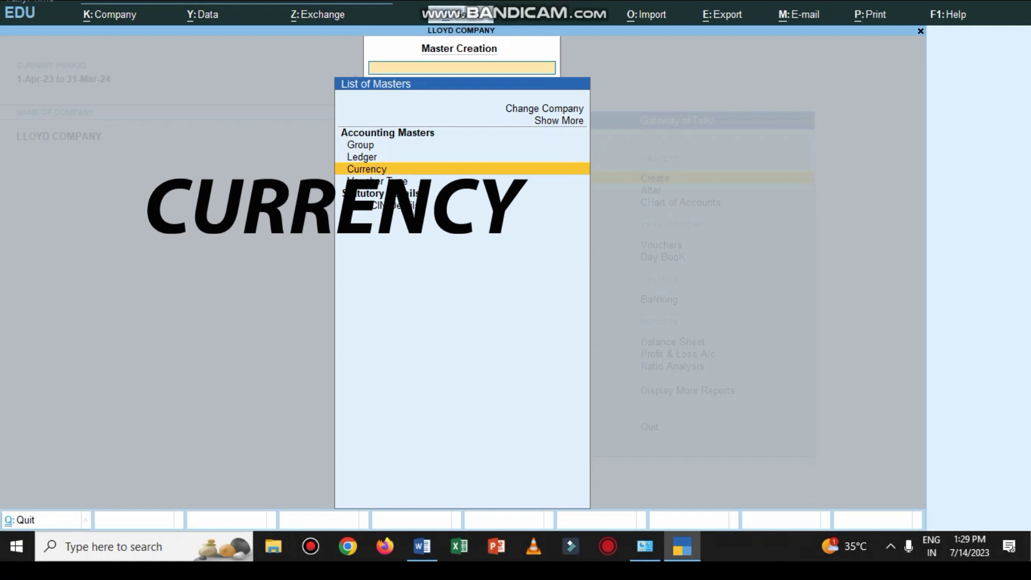
key("Return")
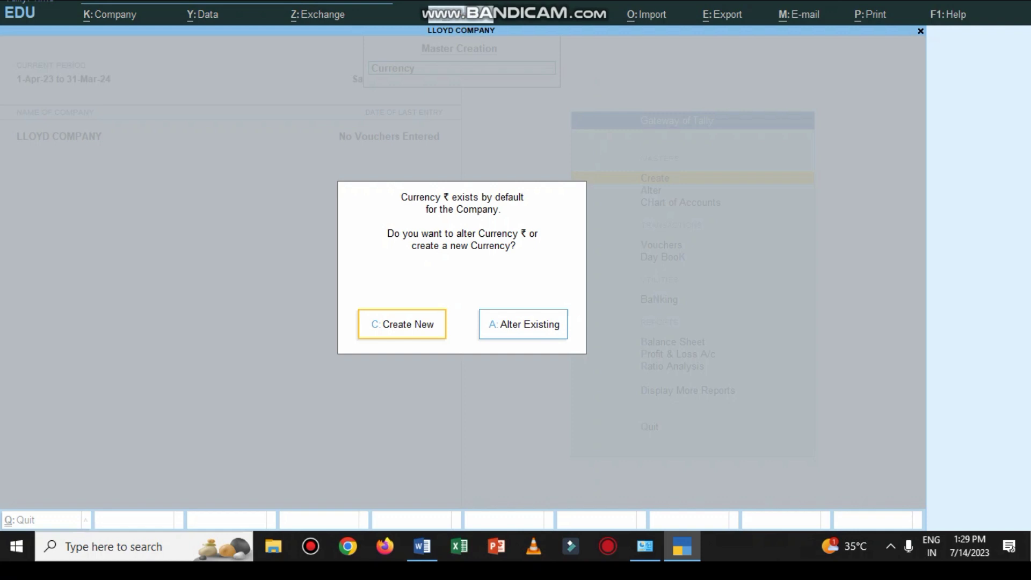
key("Return")
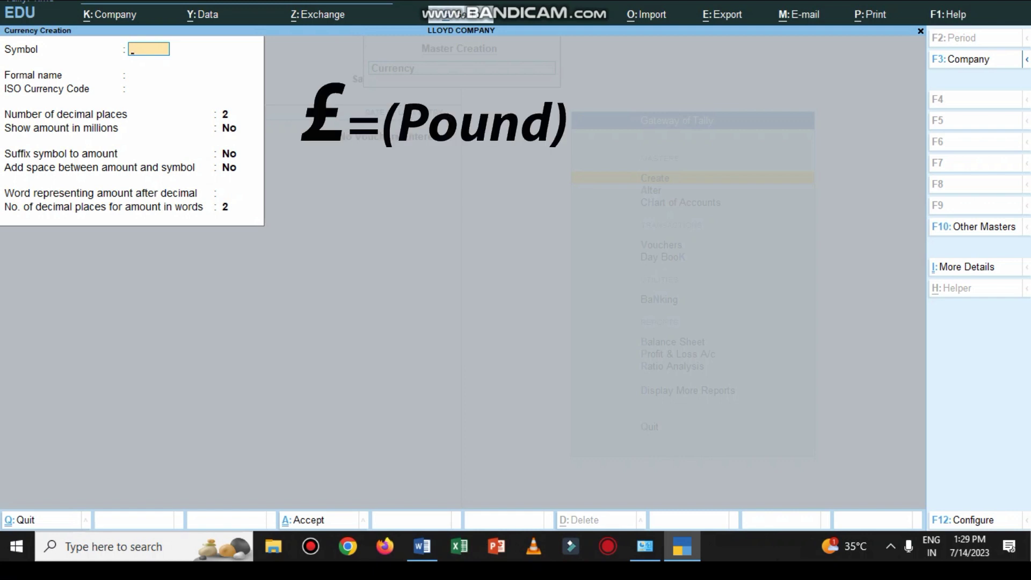
Enter the currency symbol £, the formal name POUND and the ISO currency code GBP.
key("alt")
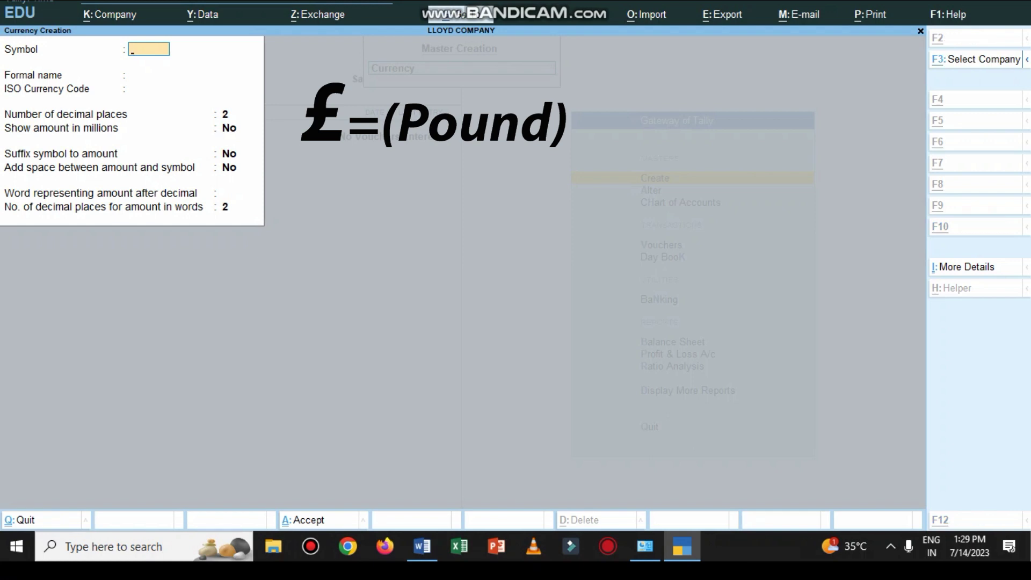
type("£")
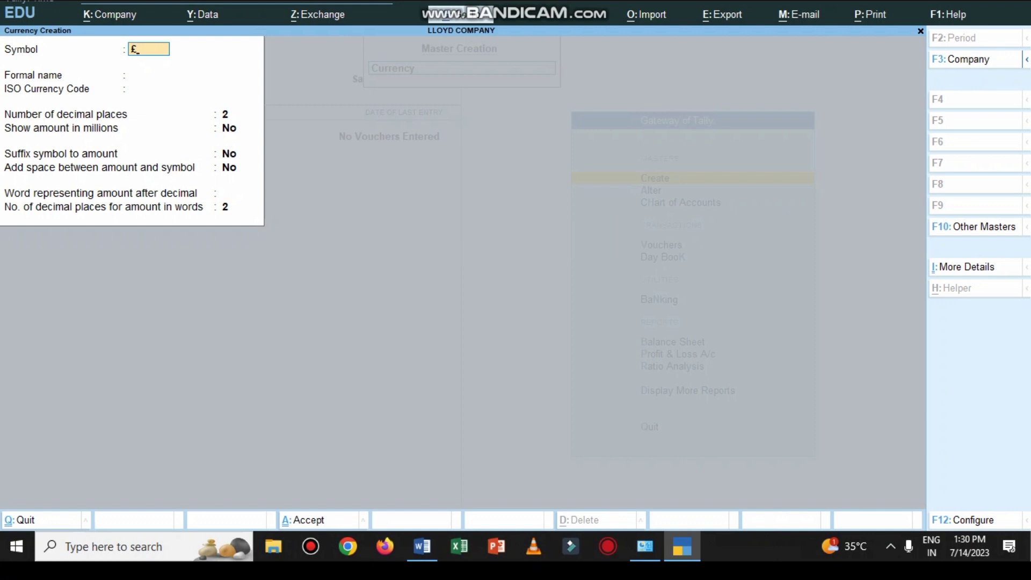
key("Return")
type("POUND")
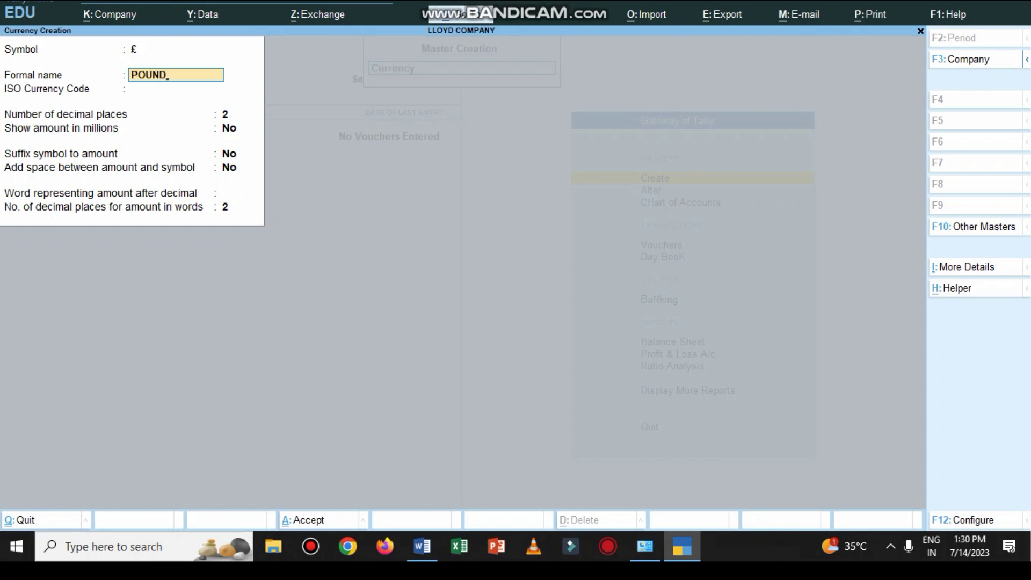
key("Return")
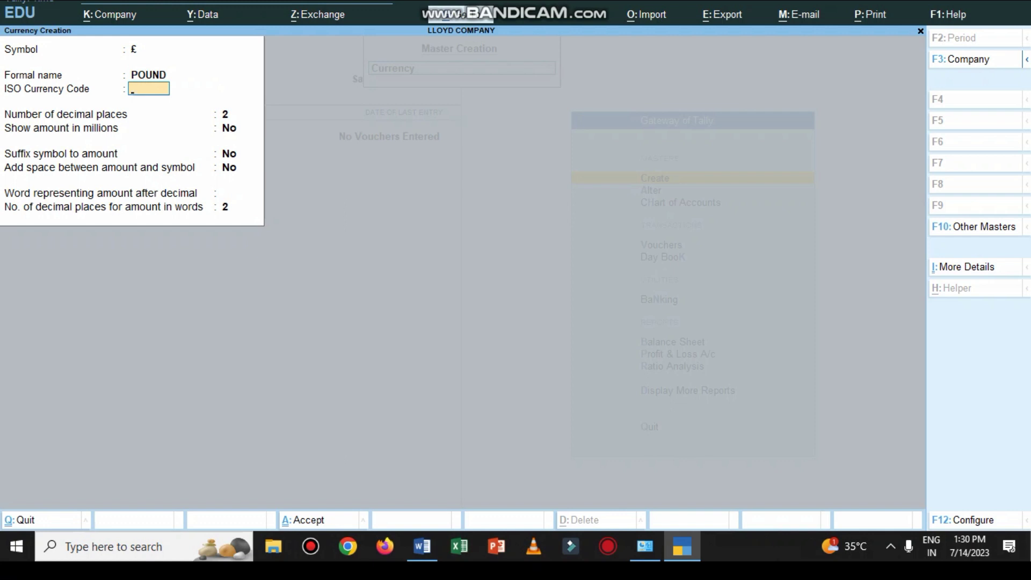
type("Gb")
key("BackSpace")
type("BP")
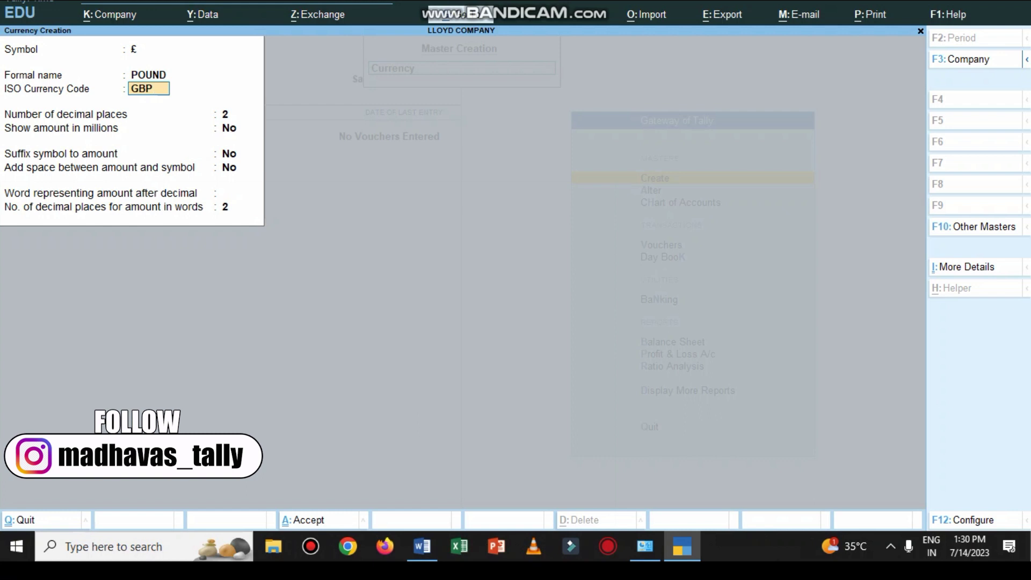
key("Return")
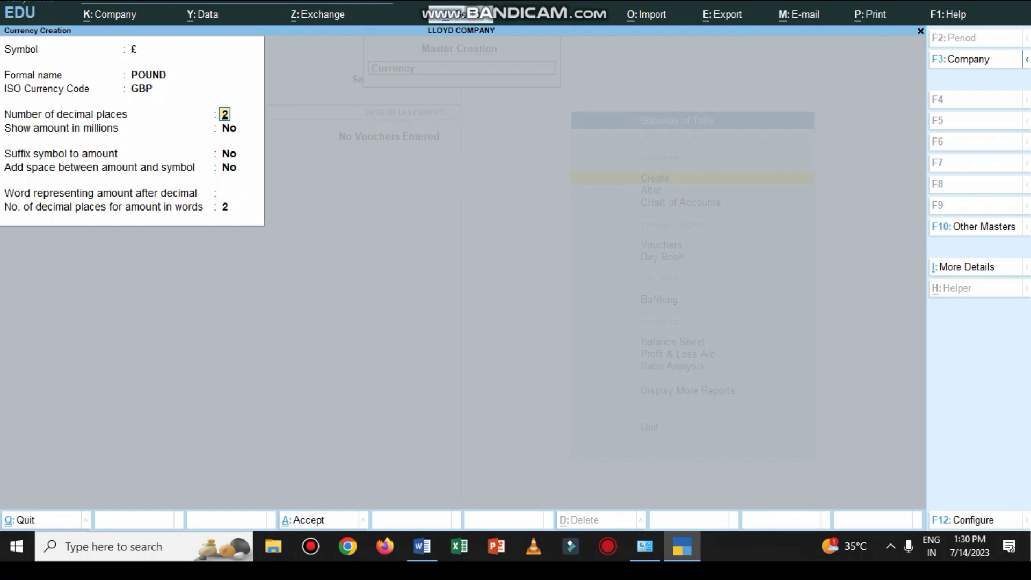
Keep 2 decimal places and No for showing amounts in millions, suffixing the symbol and adding space between amount and symbol.
key("Return")
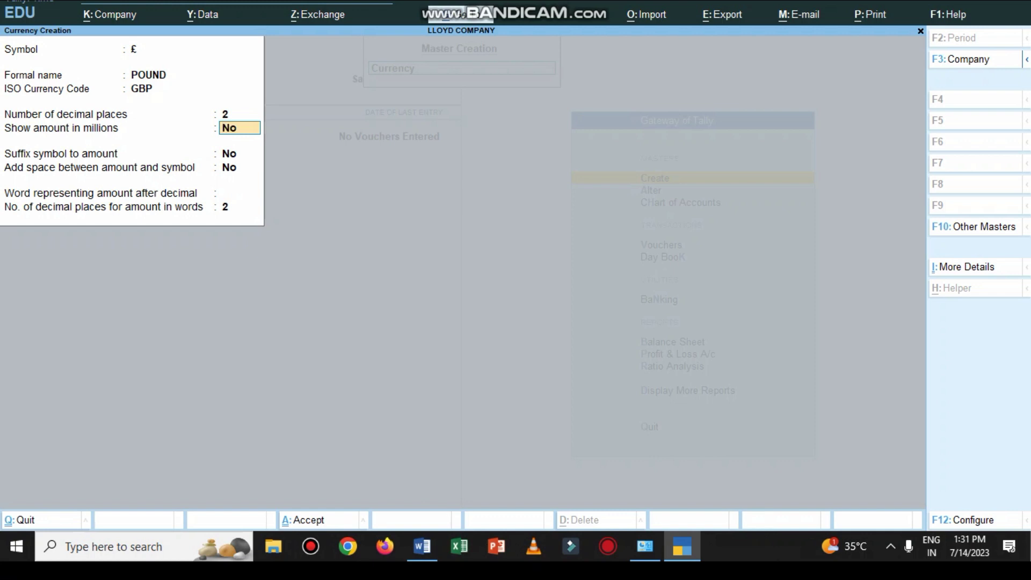
key("Return")
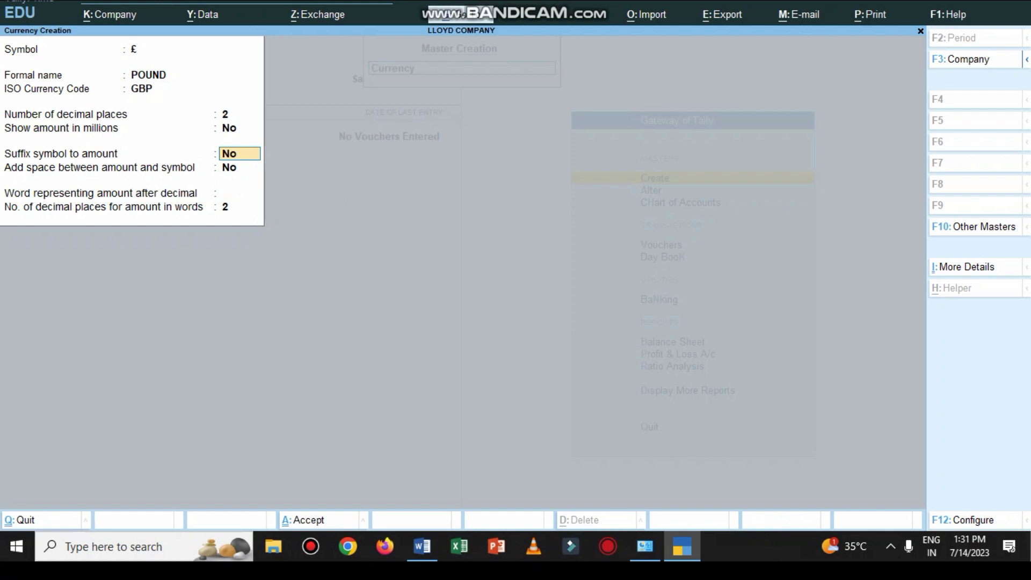
key("Return")
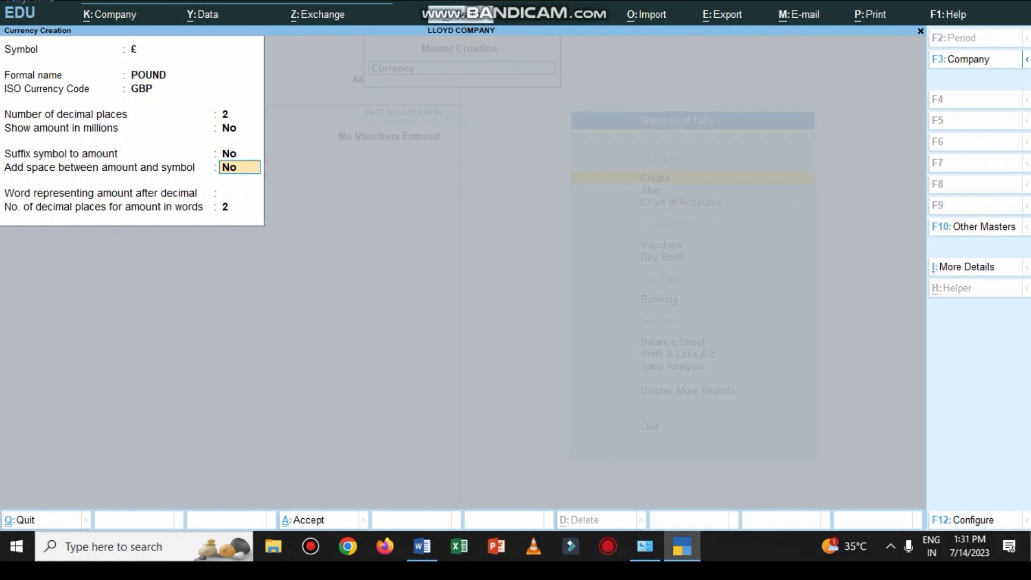
left_click(240, 154)
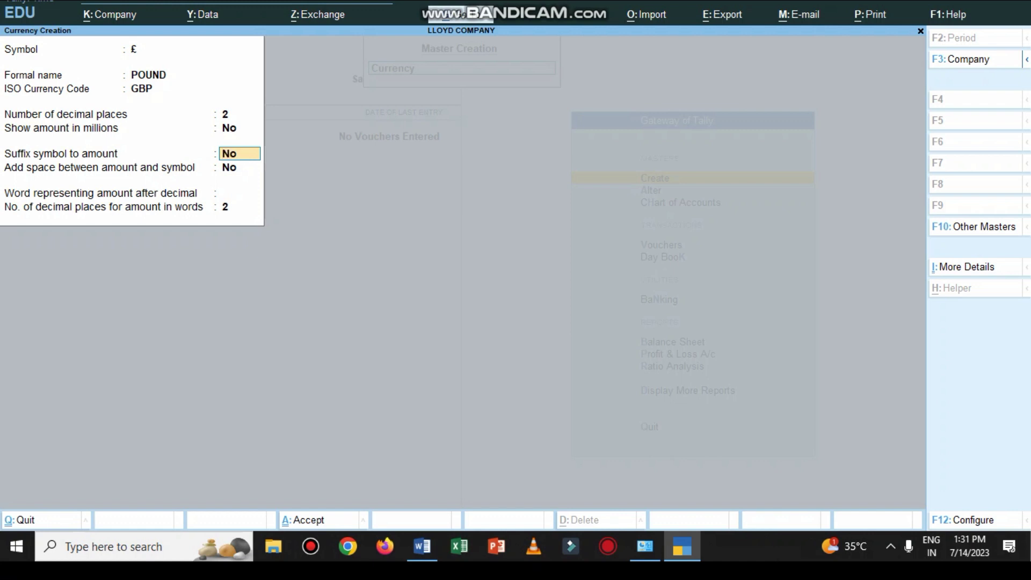
left_click(240, 167)
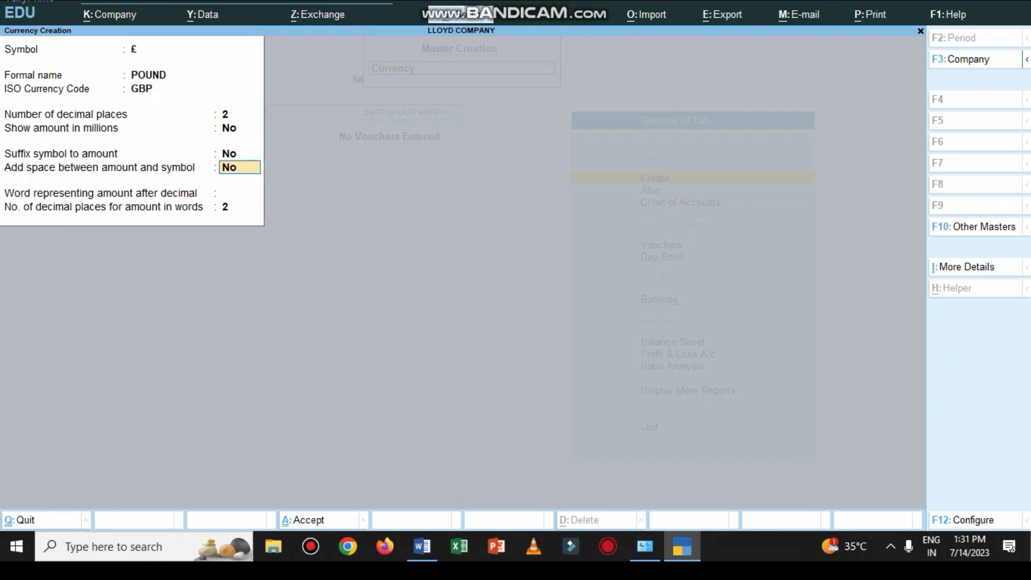
Set PENCE as the word for amounts after the decimal, keep 2 decimal places in words, and save the currency.
left_click(239, 193)
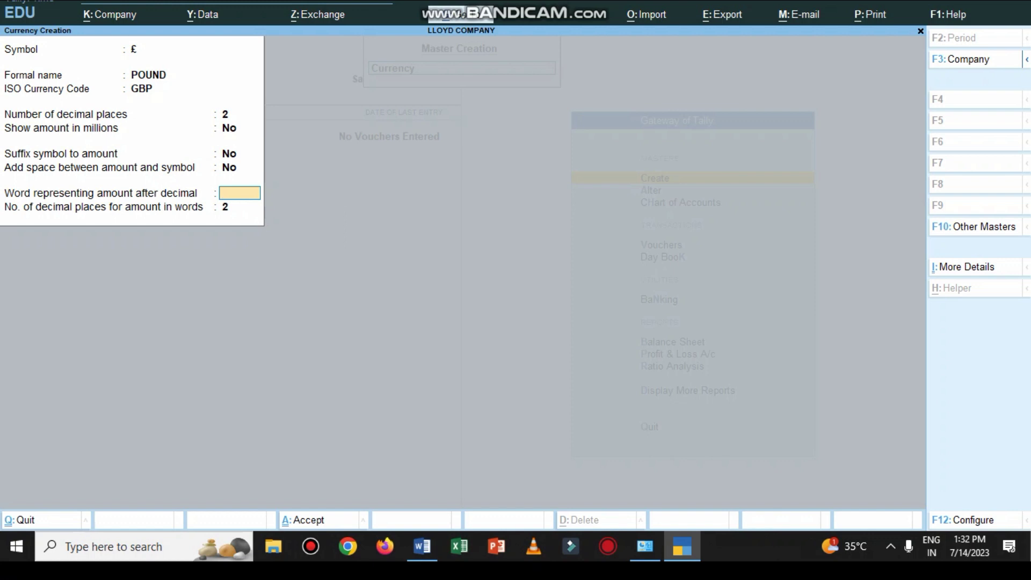
left_click(225, 114)
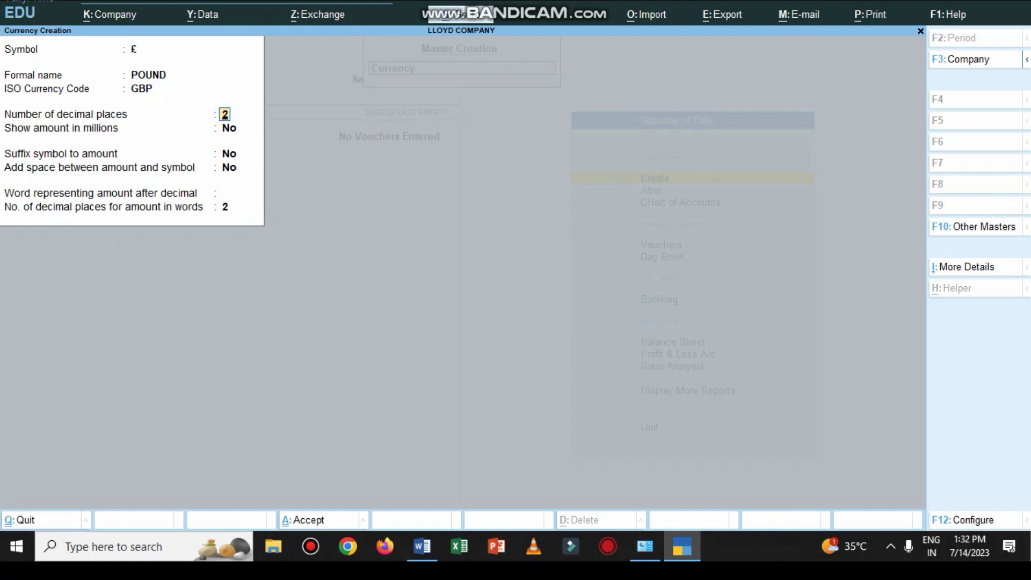
left_click(225, 207)
left_click(239, 192)
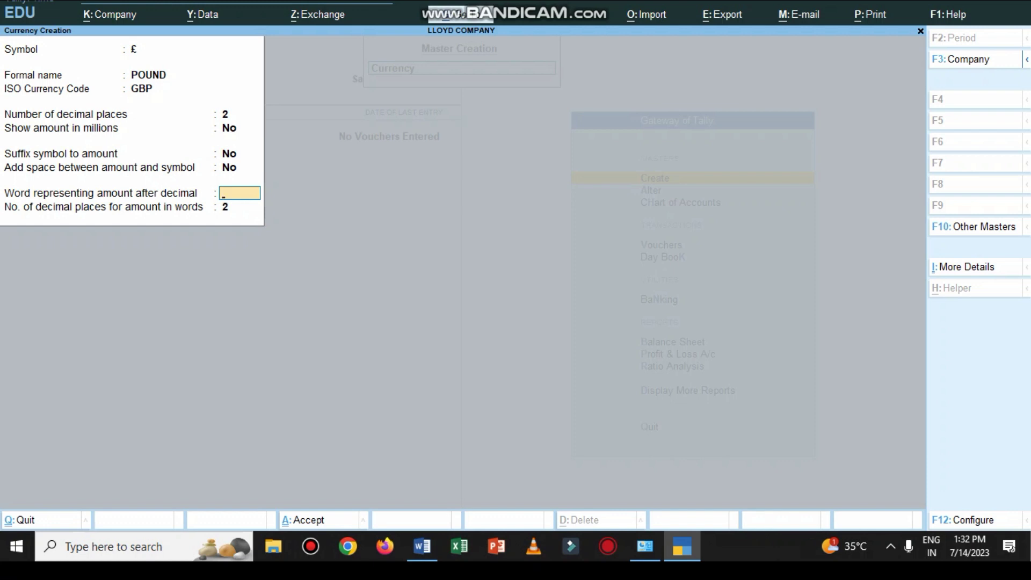
type("PENCE")
key("Return")
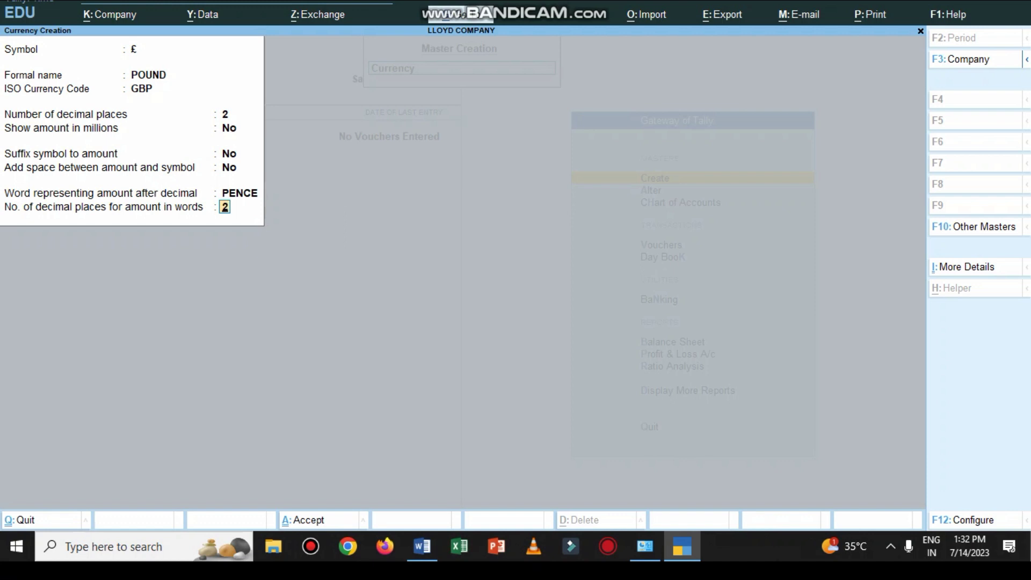
key("Return")
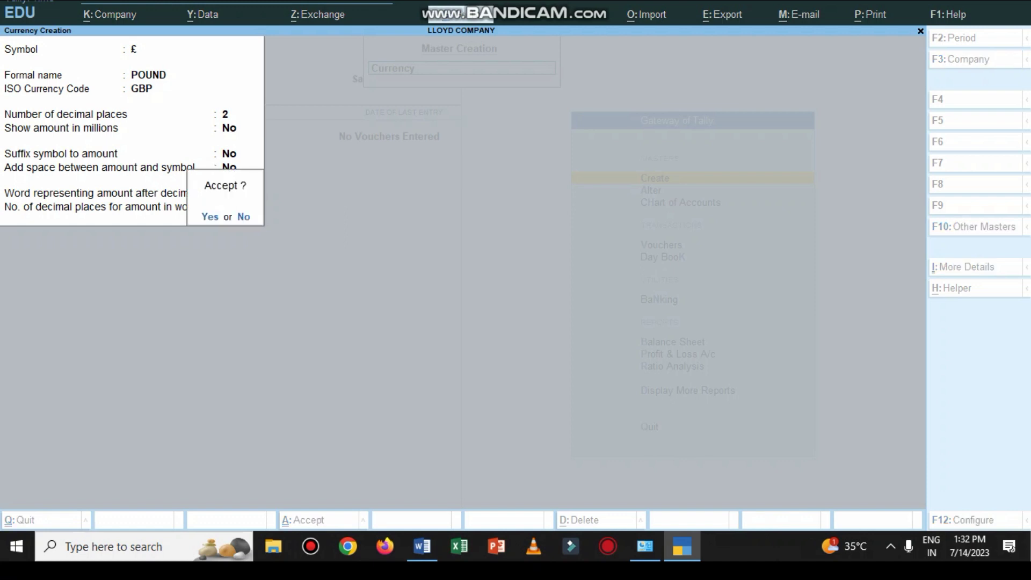
key("Return")
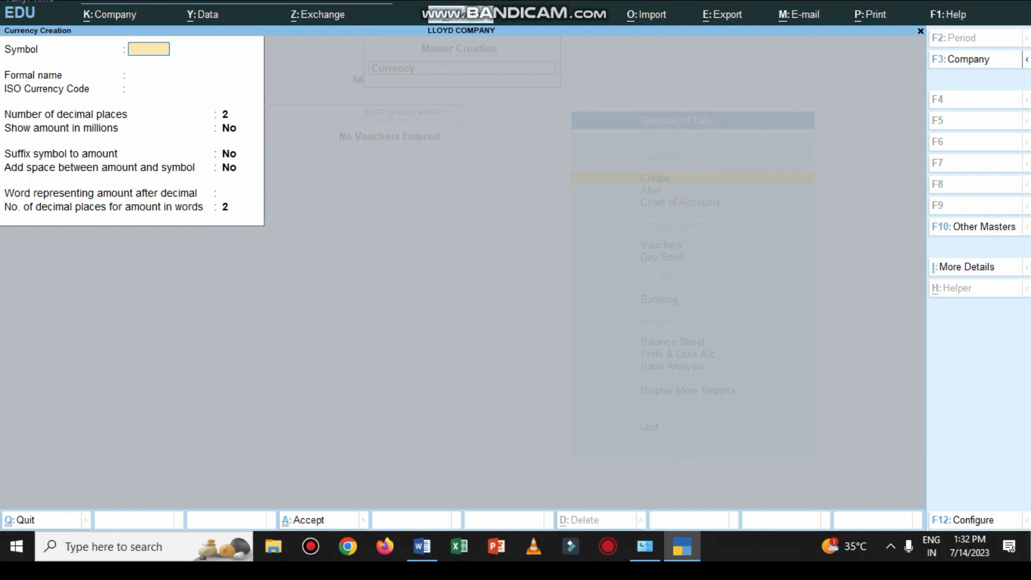
key("Escape")
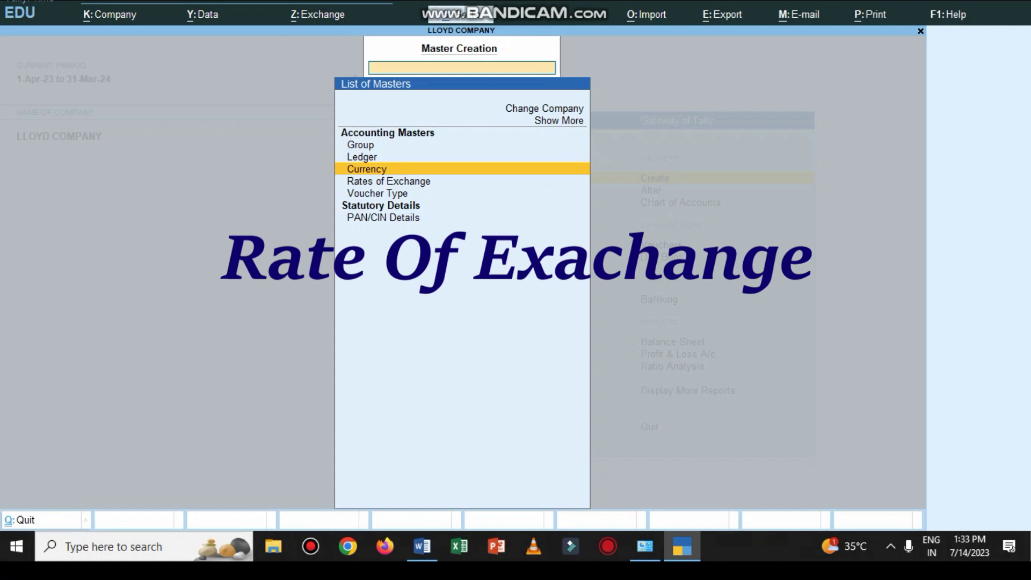
Open the Rates of Exchange master and accept 1-Apr-23 as the date for the rate.
key("Down")
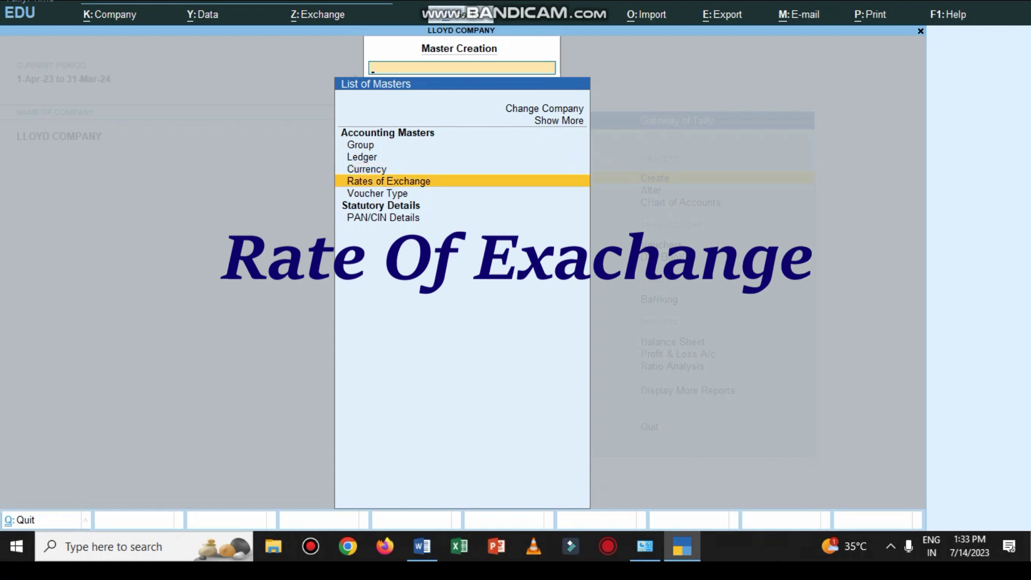
key("Return")
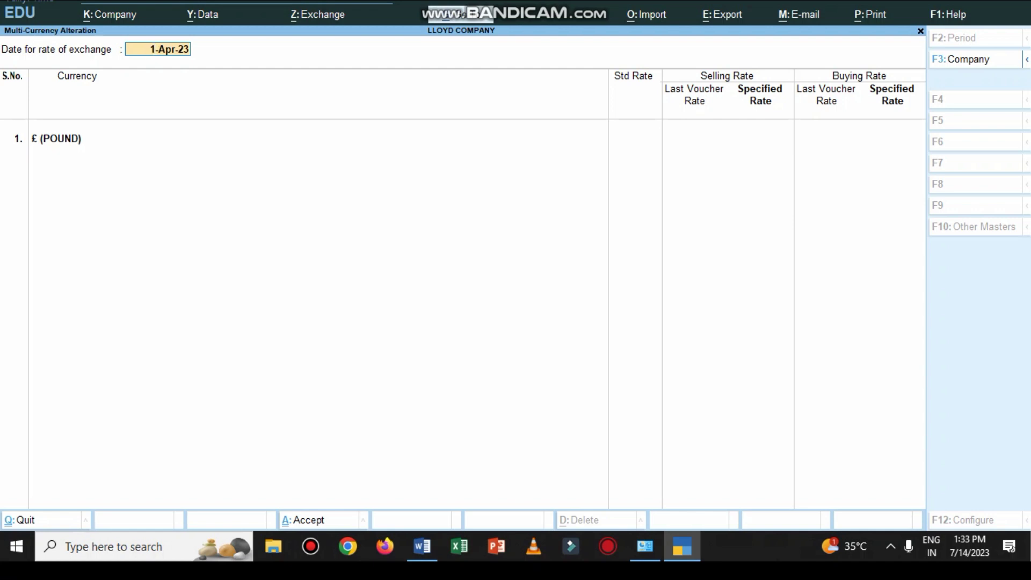
key("Return")
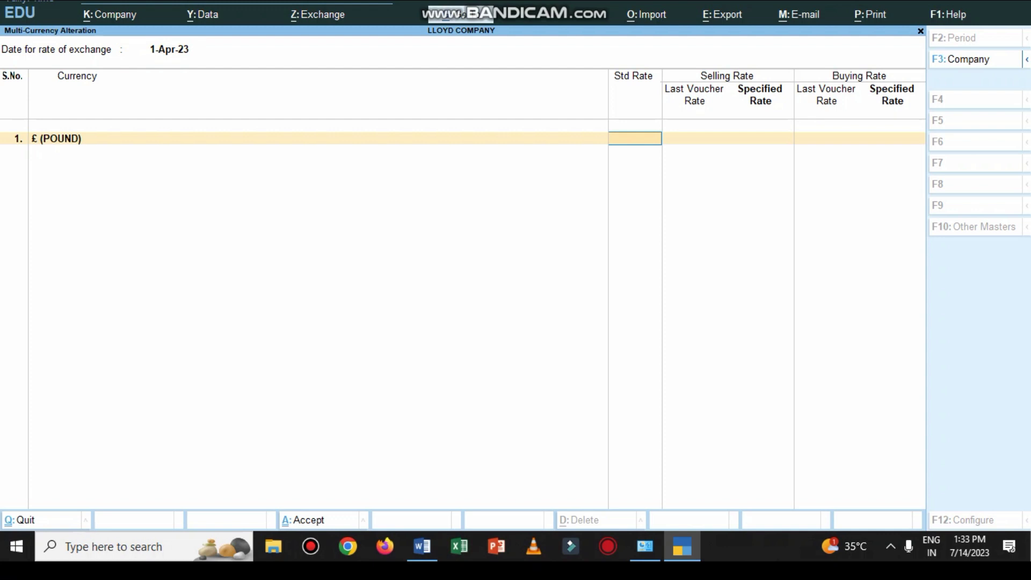
Check the pound exchange rate note in the Word problem document and set the pound's standard rate to 100 in Tally.
left_click(422, 547)
scroll(430, 295, "down", 8)
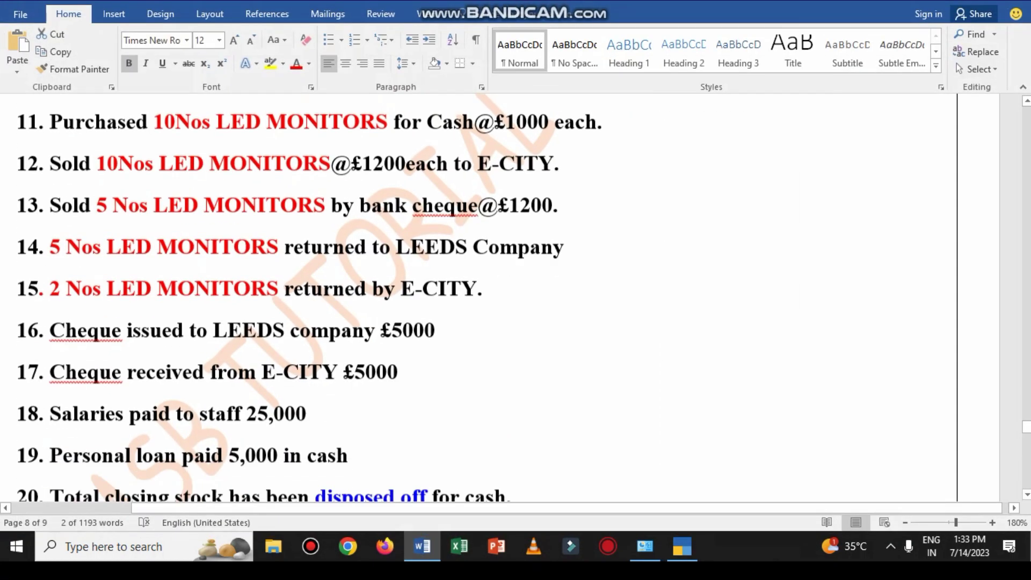
scroll(429, 295, "down", 1)
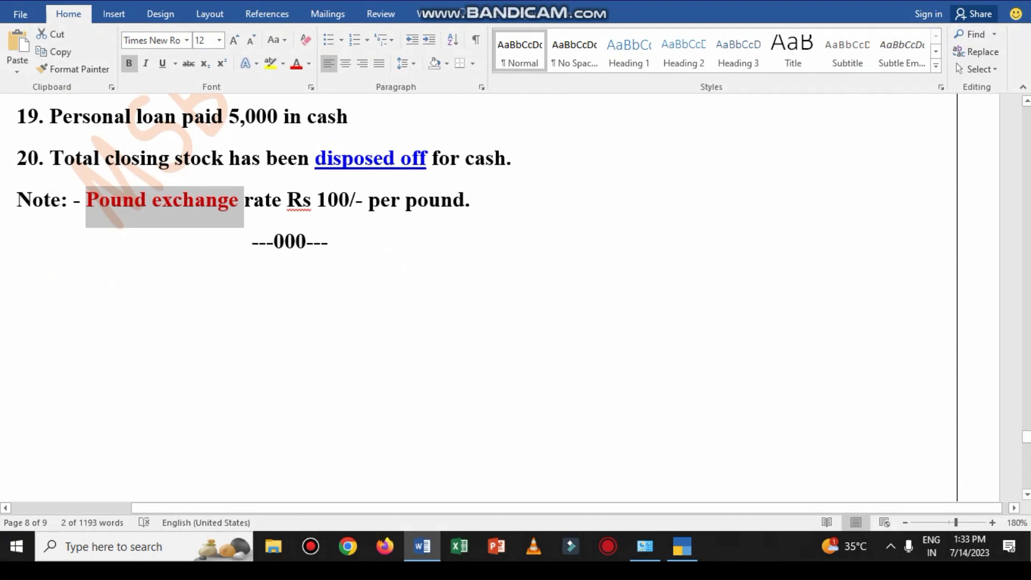
left_click(422, 546)
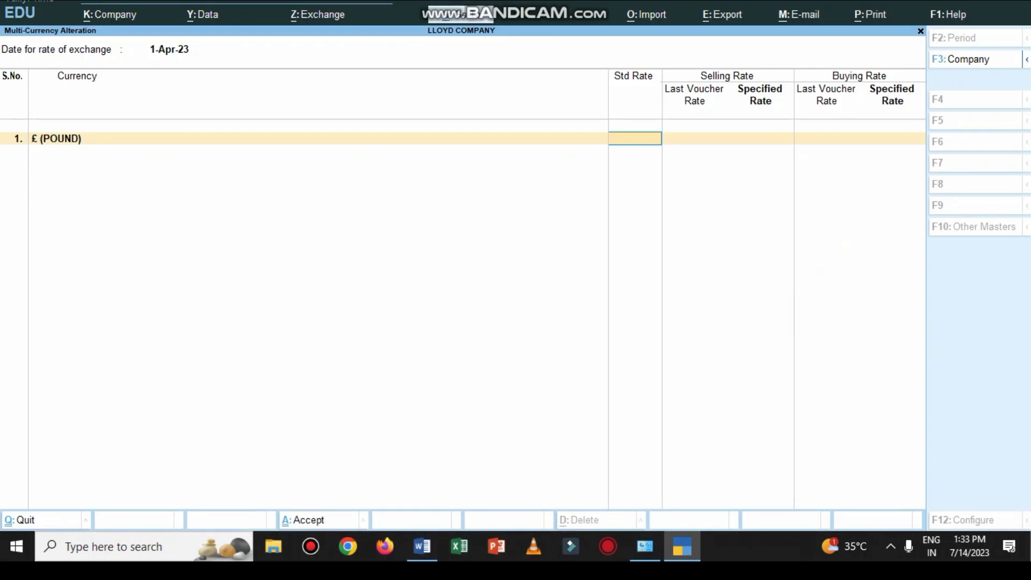
type("100")
key("Return")
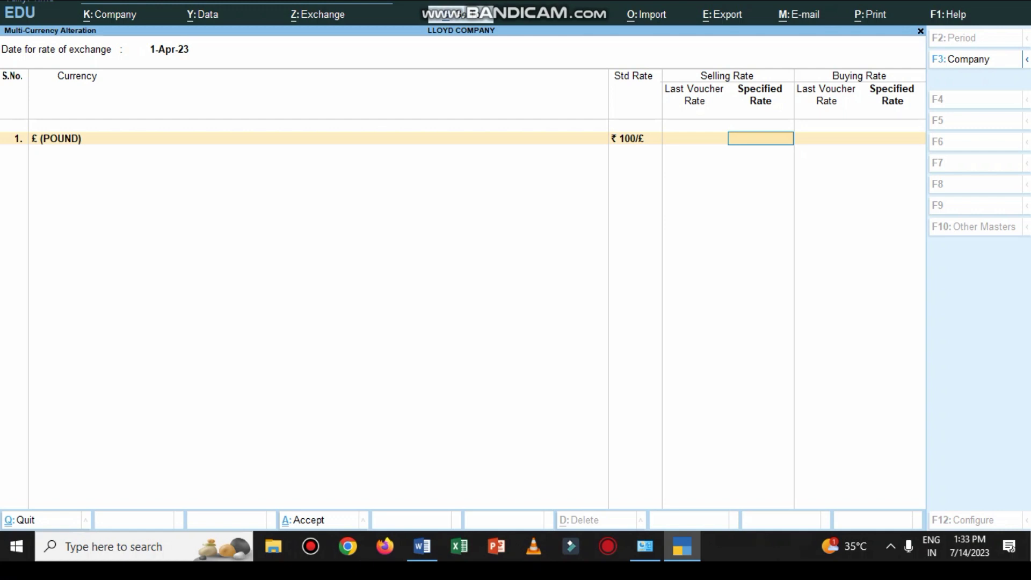
Set the pound's specified selling and buying rates to 100 each, save the rates, and return to the Gateway of Tally.
type("100")
key("Return")
type("100")
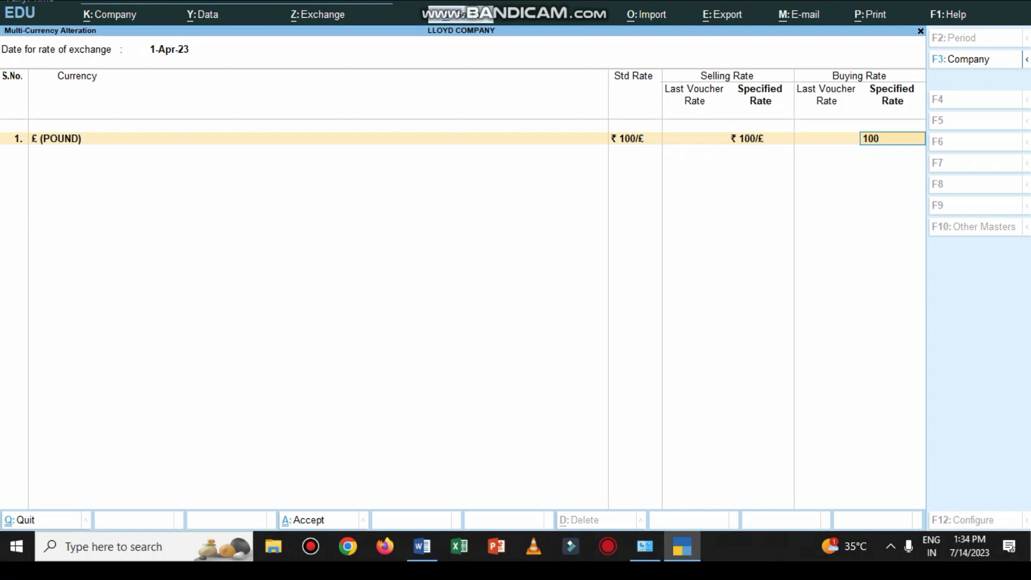
key("Return")
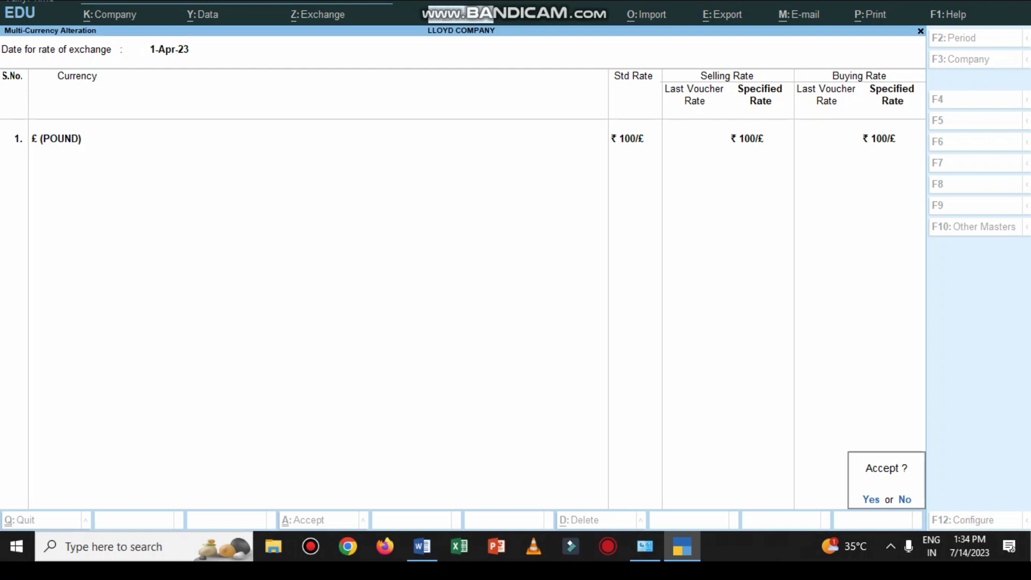
key("y")
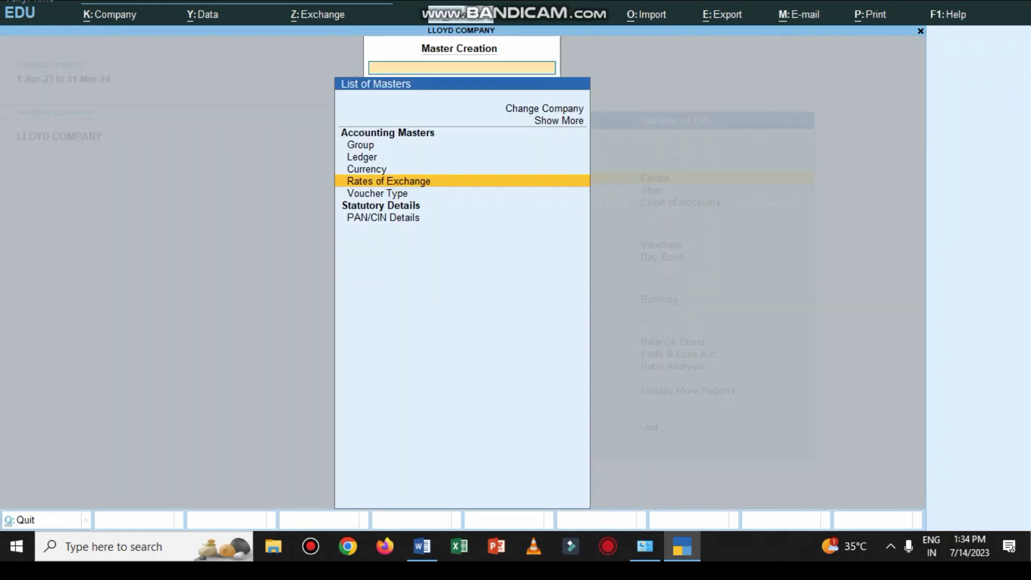
key("Escape")
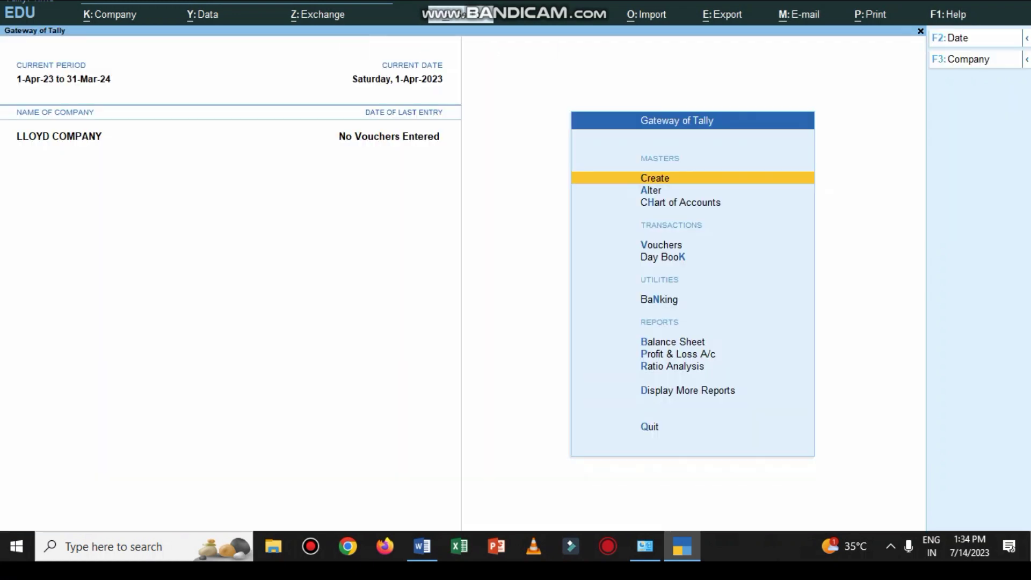
Consult the first transactions of the foreign currency problem in Word, and start multi-ledger creation under All Items from Tally's chart of accounts.
left_click(422, 547)
scroll(483, 296, "up", 12)
scroll(483, 295, "up", 5)
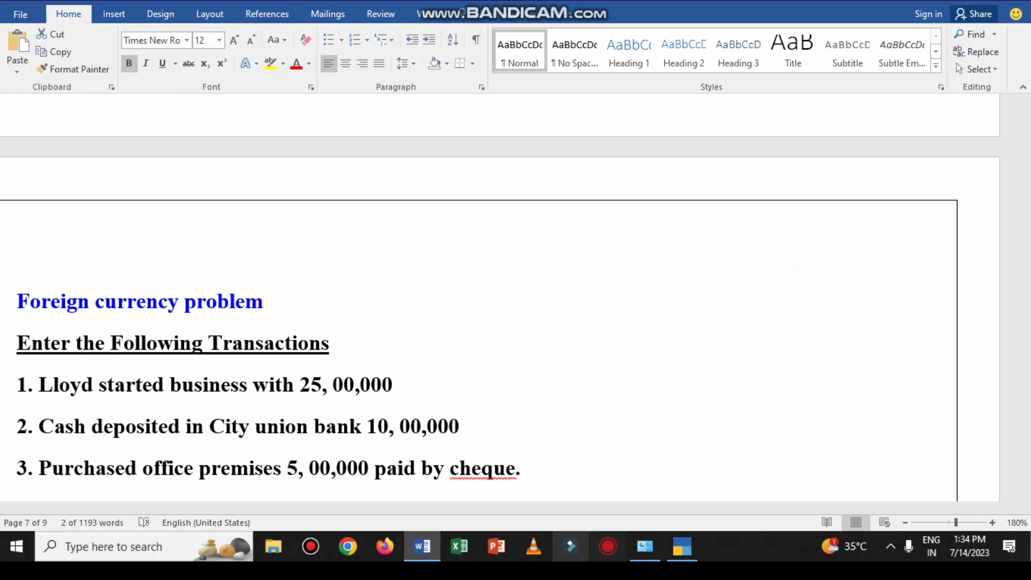
key("alt+Tab")
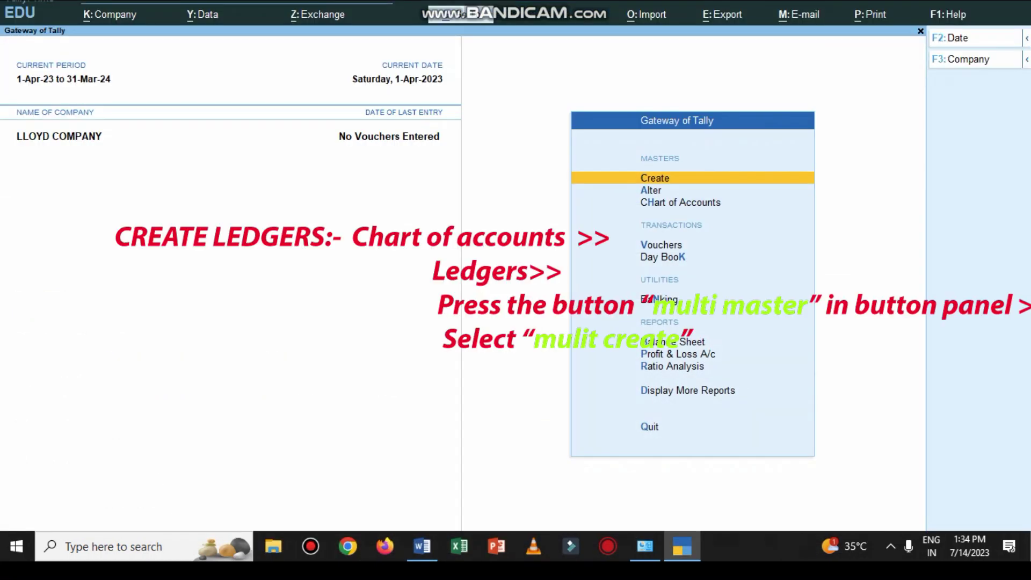
left_click(680, 202)
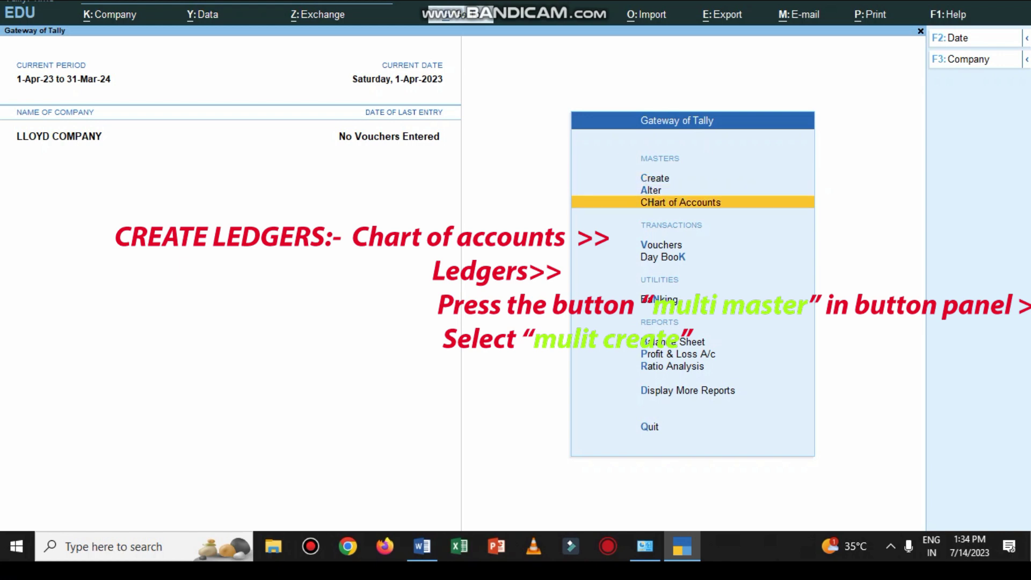
key("Return")
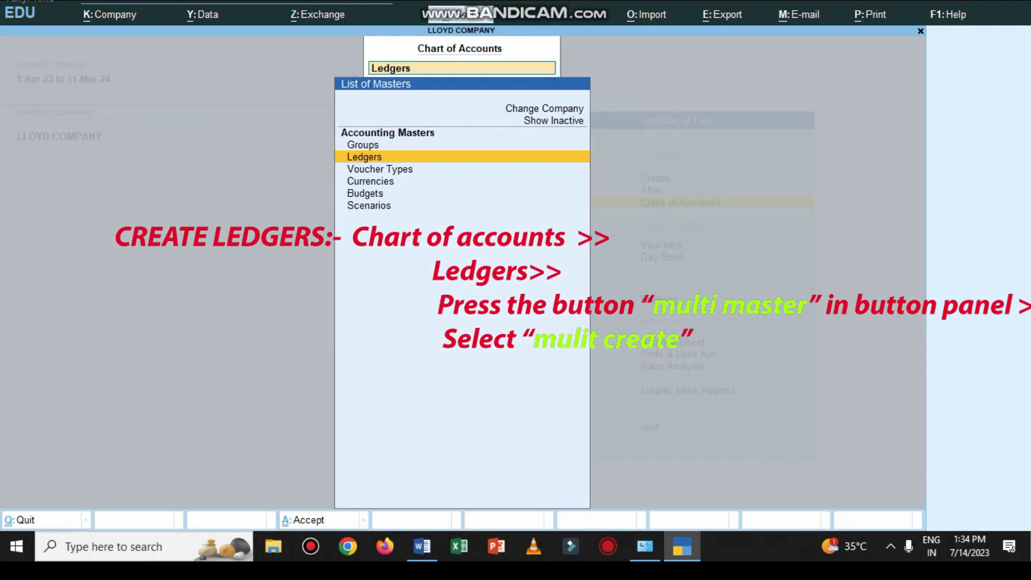
key("Return")
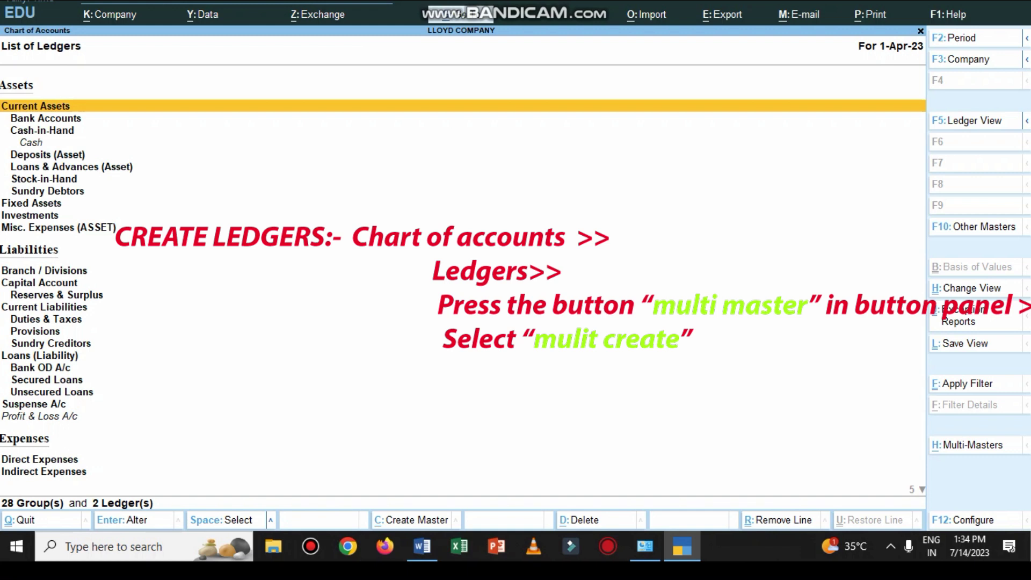
key("alt+h")
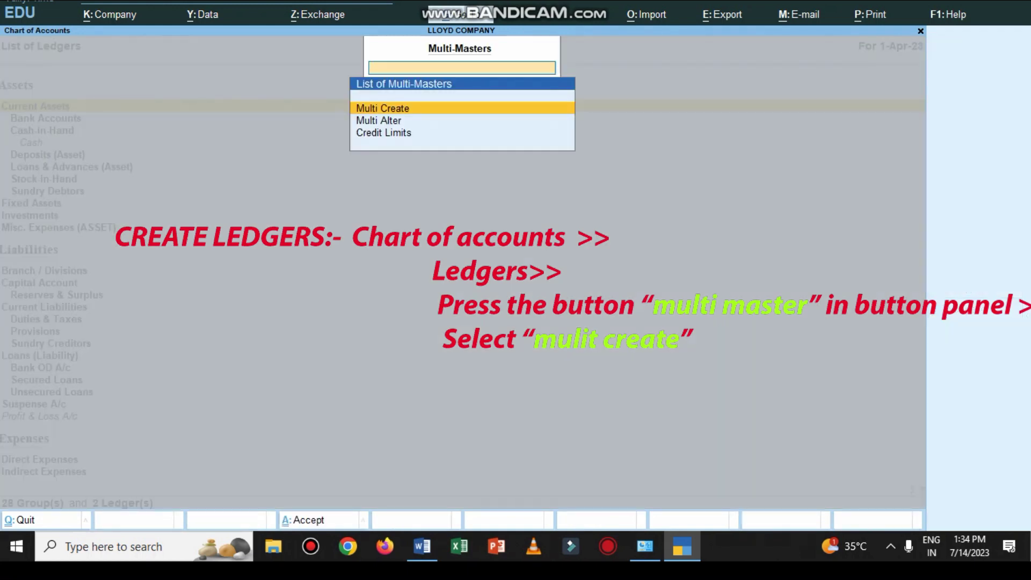
key("Return")
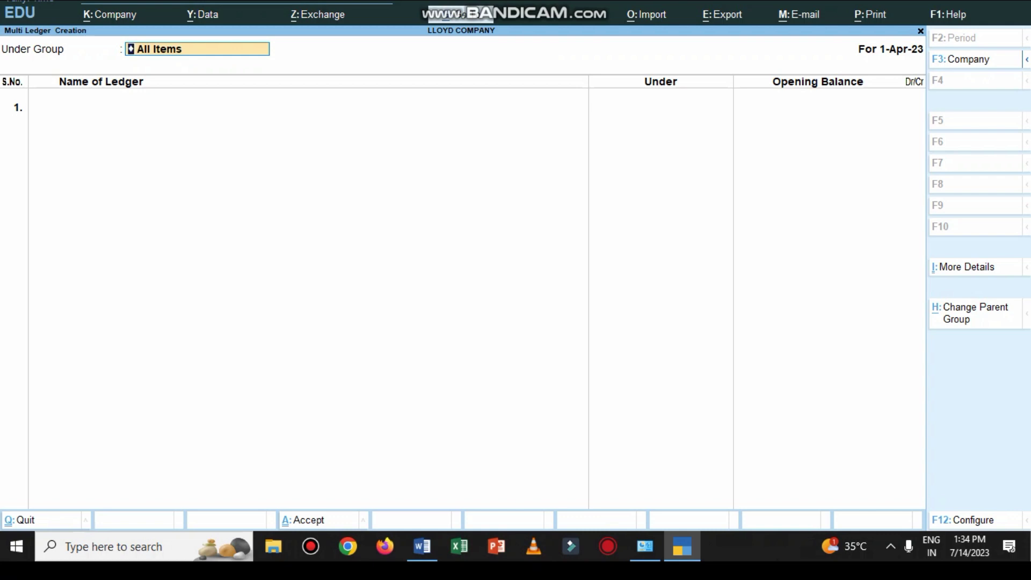
key("Return")
Add the ledger LLOYD CAPTIAL under the Capital Account group, leaving its opening balance blank.
type("LLOYD CAPTIAL")
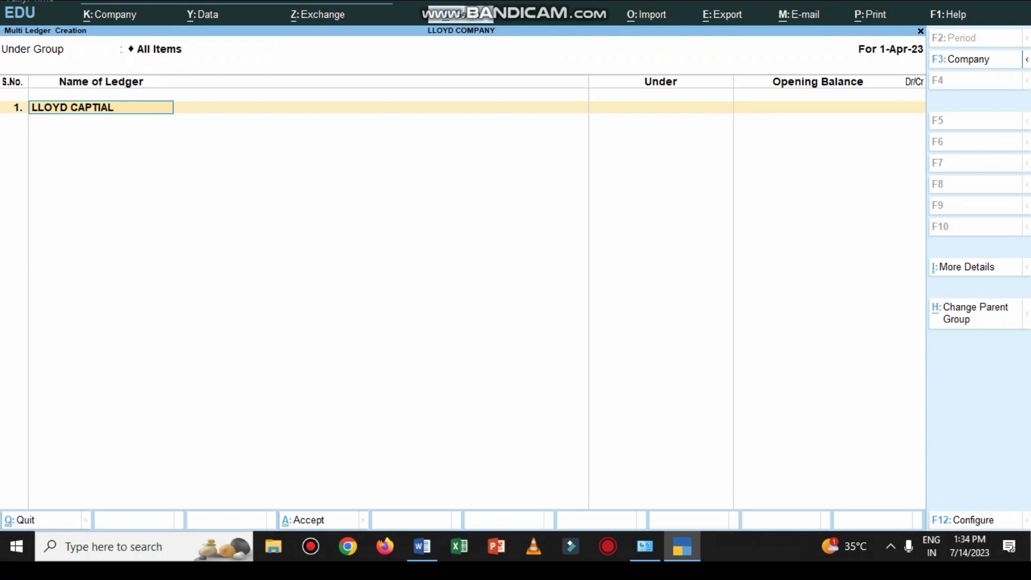
key("Return")
type("CA")
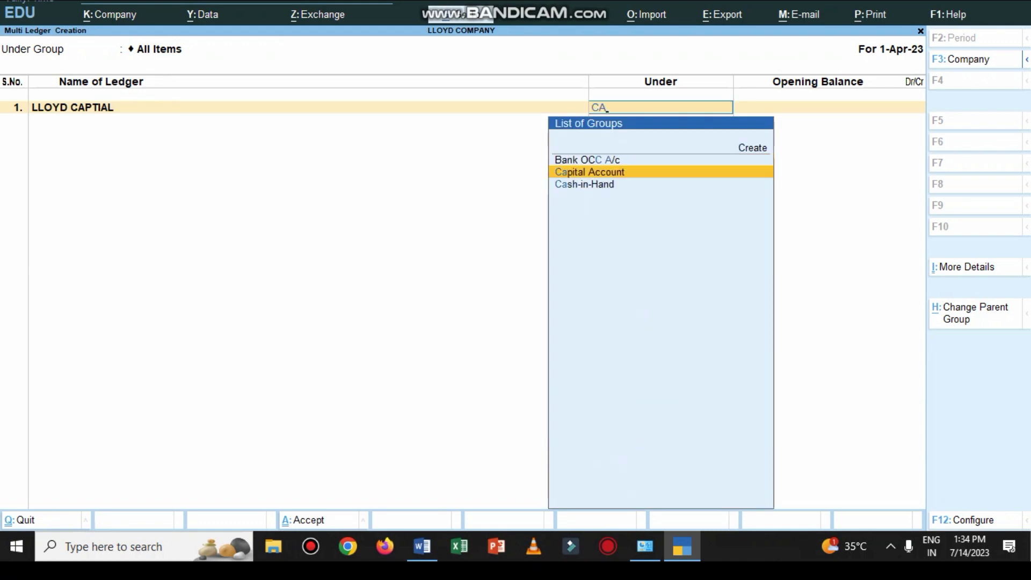
key("Return")
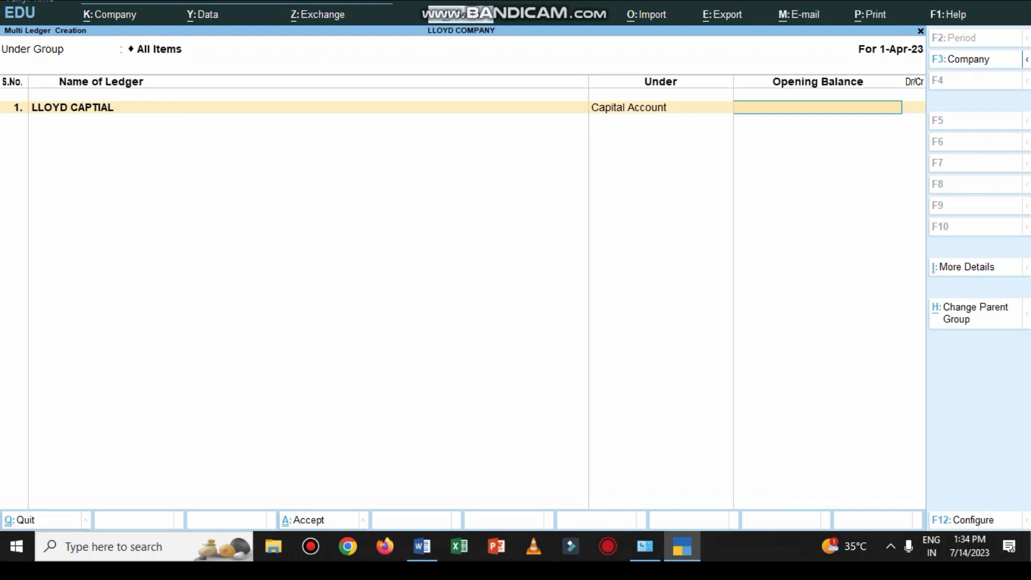
key("Return")
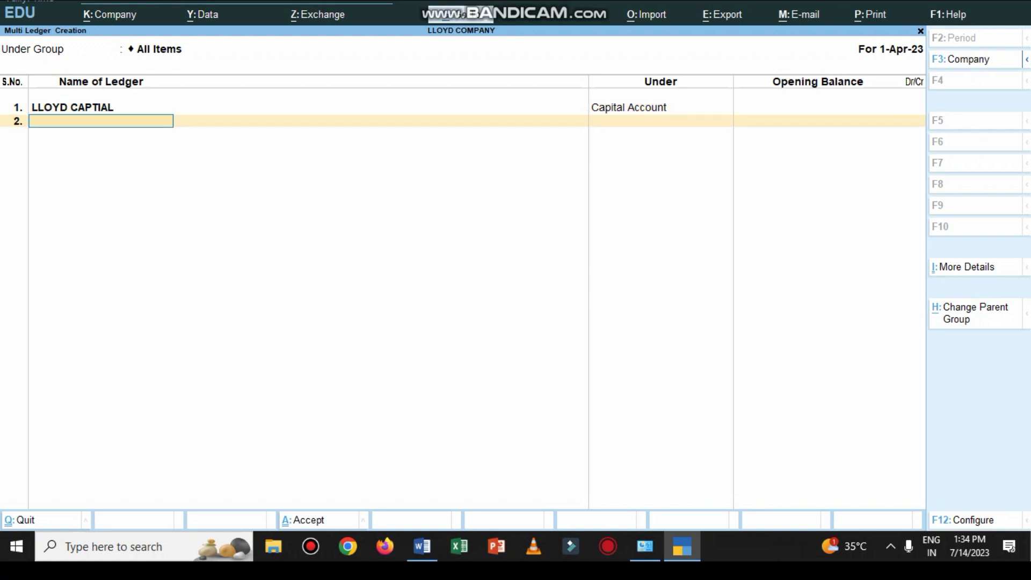
Consult the bank deposit transaction in Word and add the ledger C U B under Bank Accounts in Tally, without an opening balance.
left_click(422, 546)
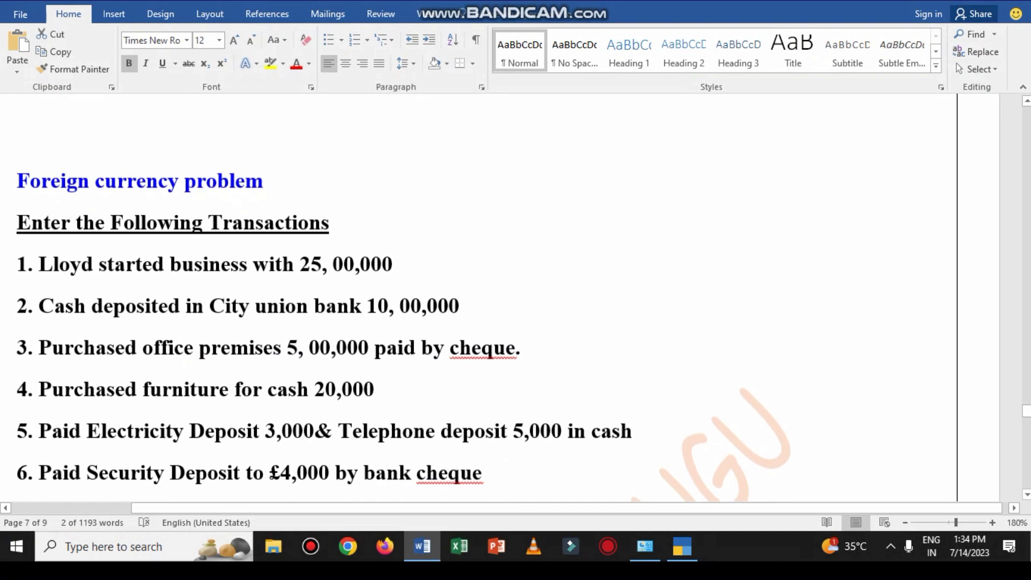
scroll(403, 333, "down", 1)
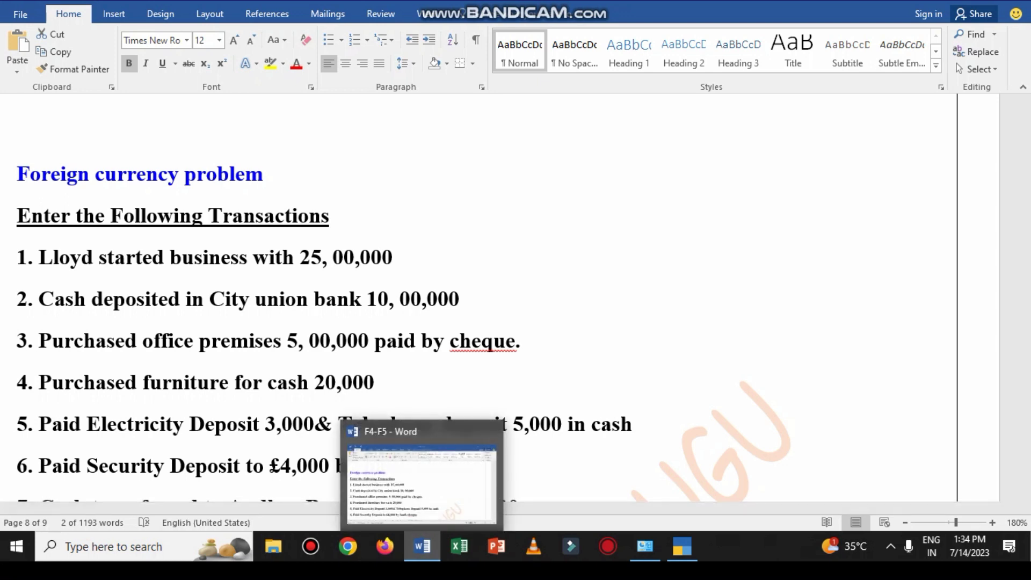
left_click(422, 547)
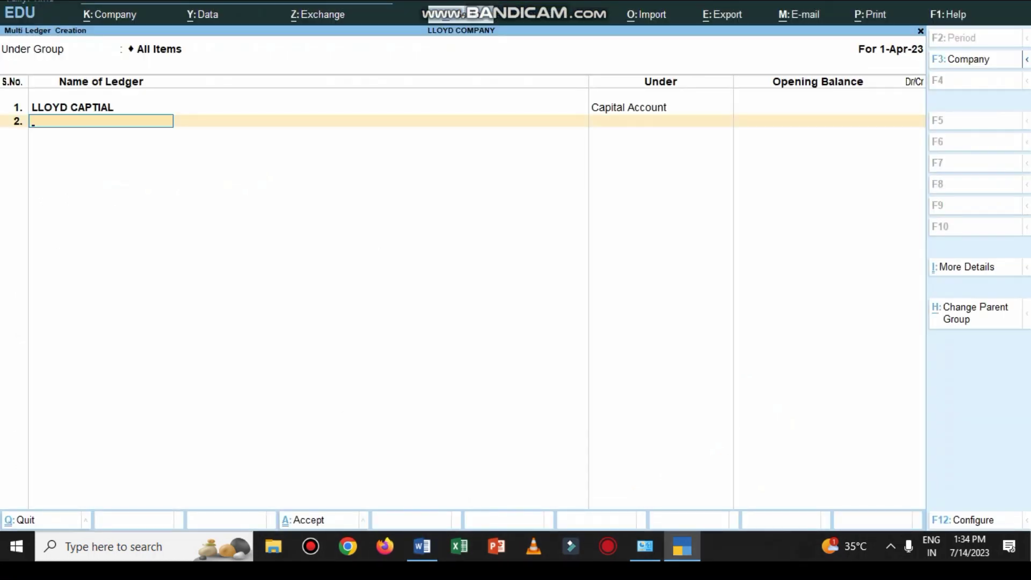
type("C U B")
key("Return")
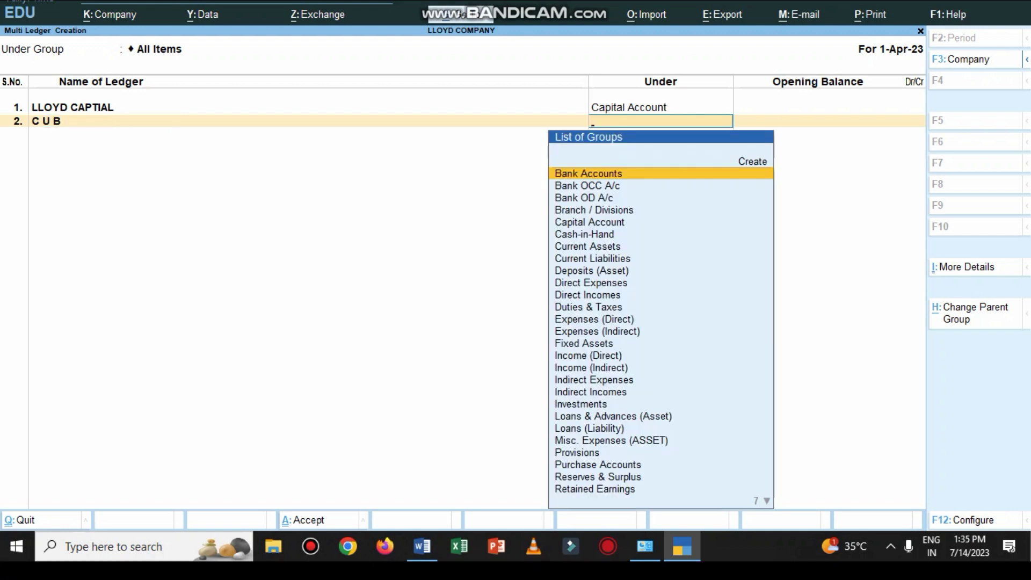
key("Return")
key("Return")
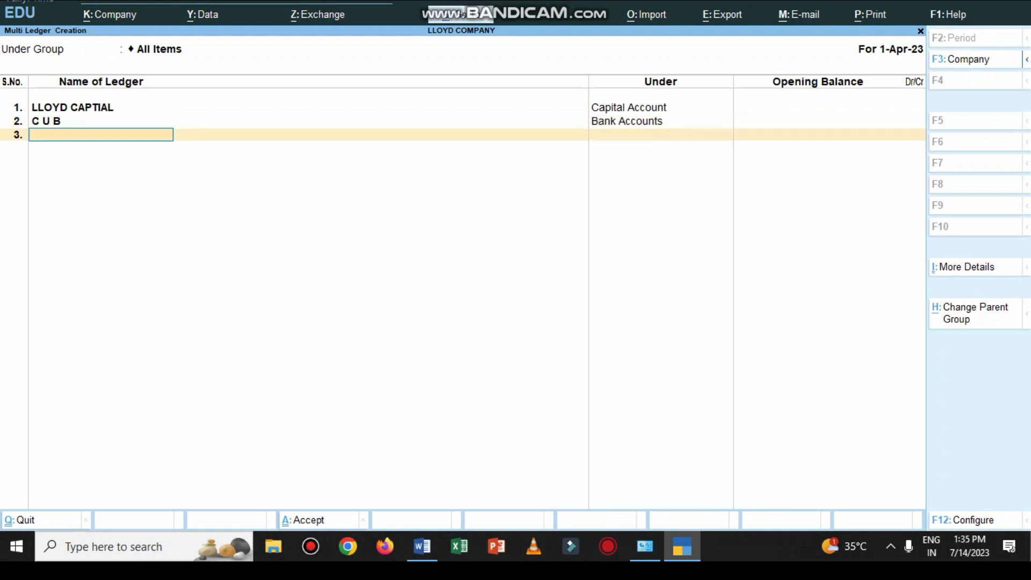
Consult the office premises purchase in Word and add the ledger Offic Epremises under Fixed Assets in Tally, without an opening balance.
left_click(422, 546)
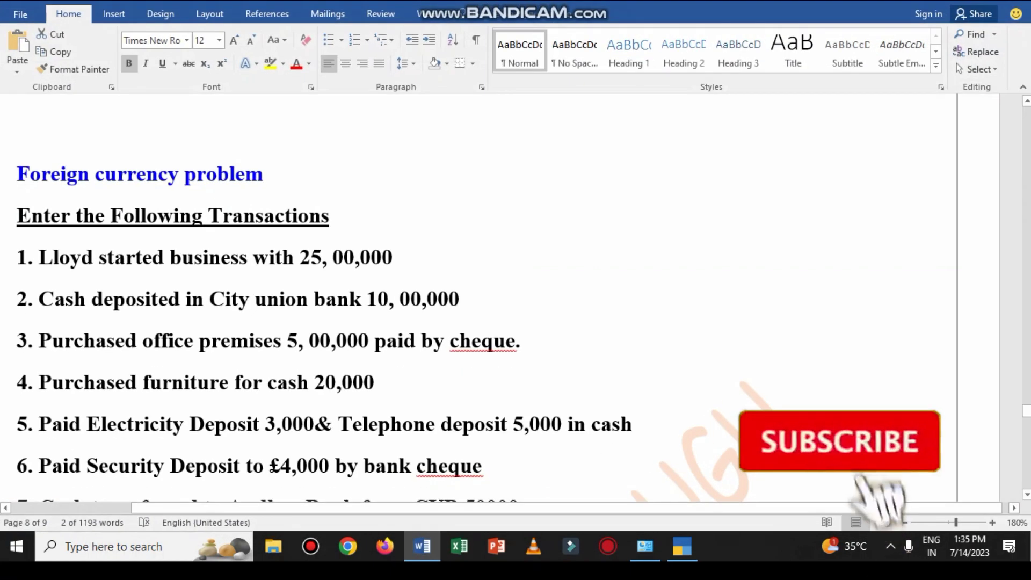
scroll(683, 441, "down", 3)
scroll(683, 442, "down", 2)
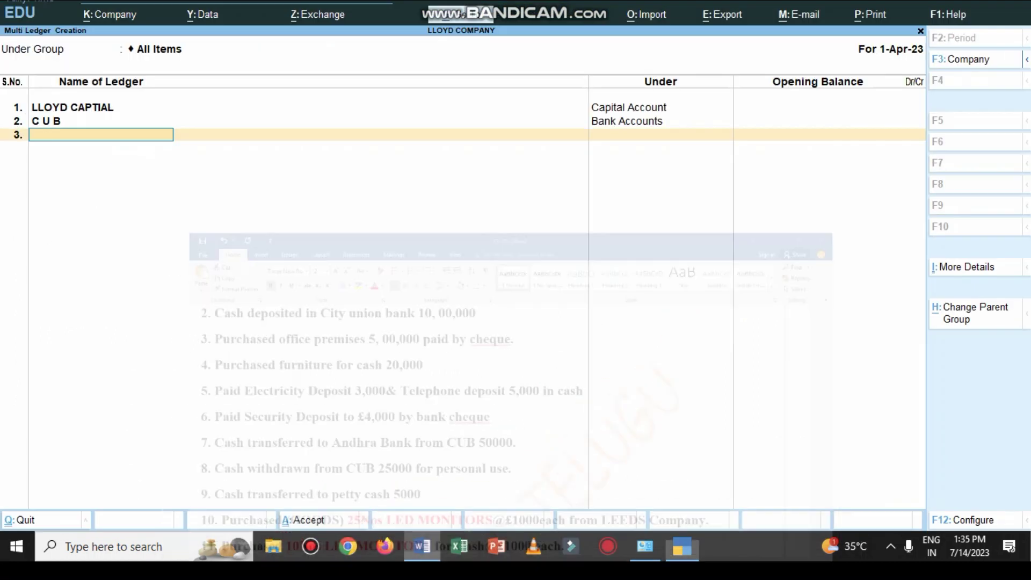
key("alt+Tab")
type("O")
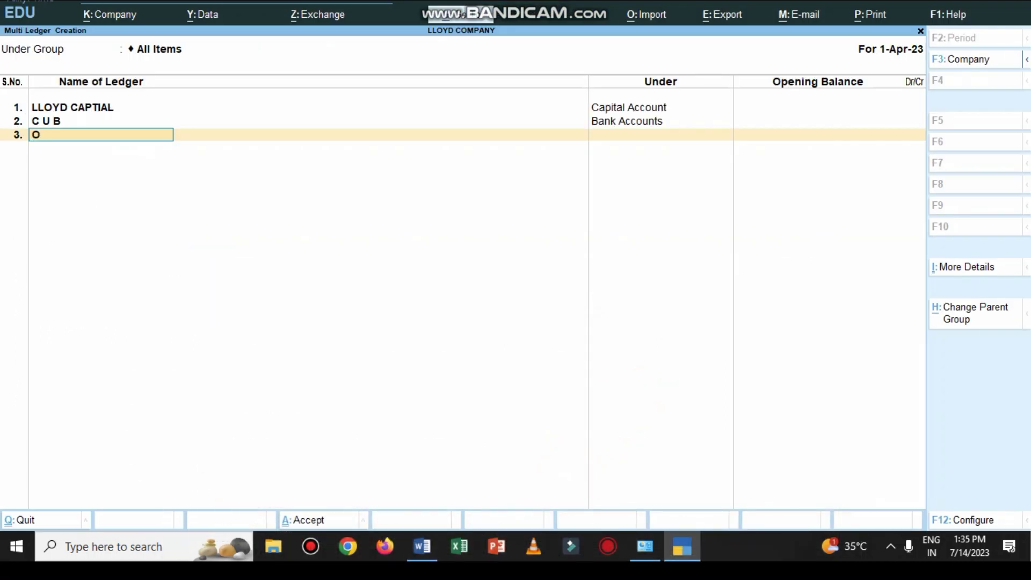
type("ffic Epre")
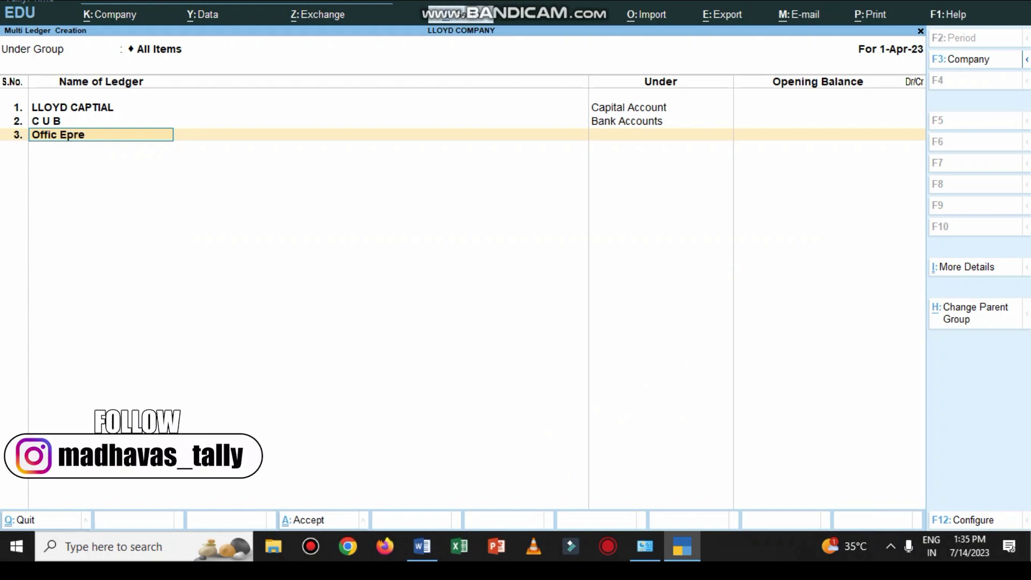
type("mises")
key("Return")
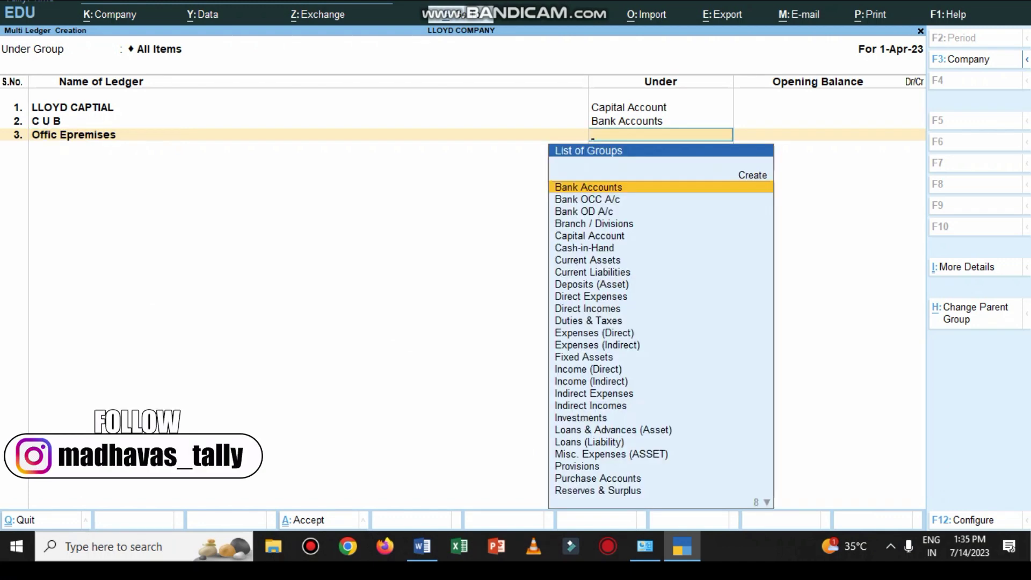
type("f")
key("Return")
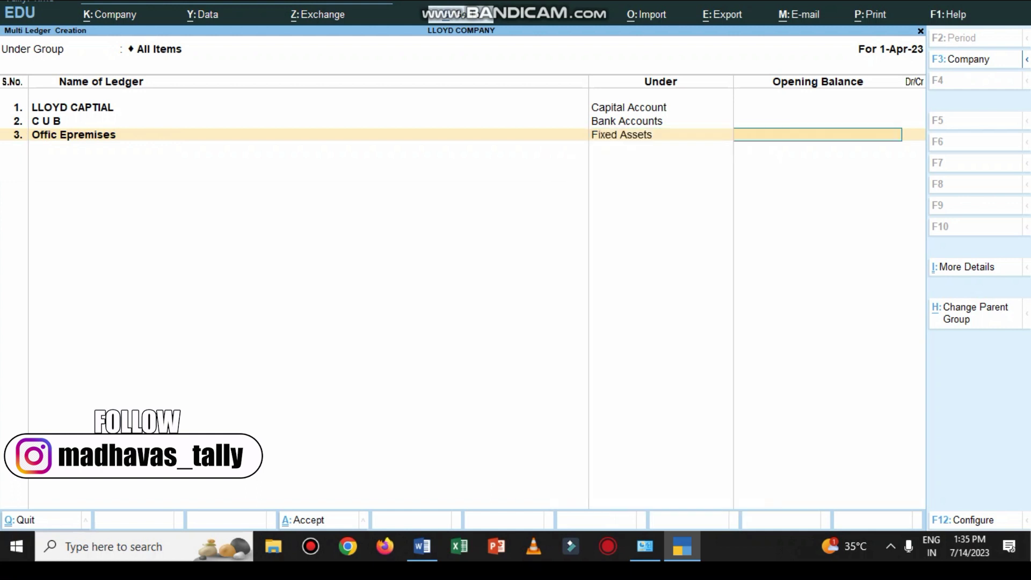
key("Return")
Correct the third ledger's name to OfficE Premises, keeping it under Fixed Assets.
key("Up")
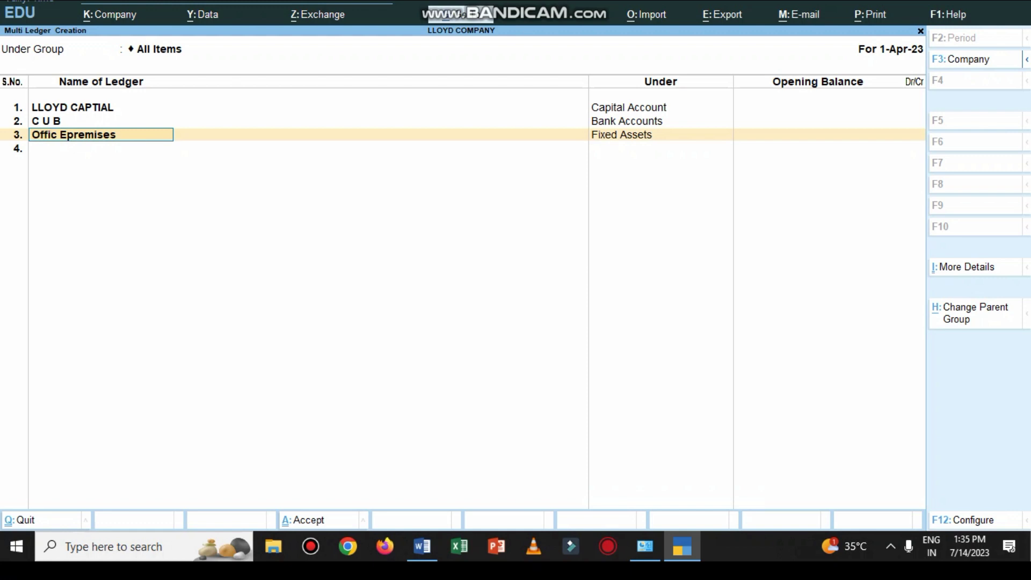
key("BackSpace")
key("Right")
type("Premises")
key("Return")
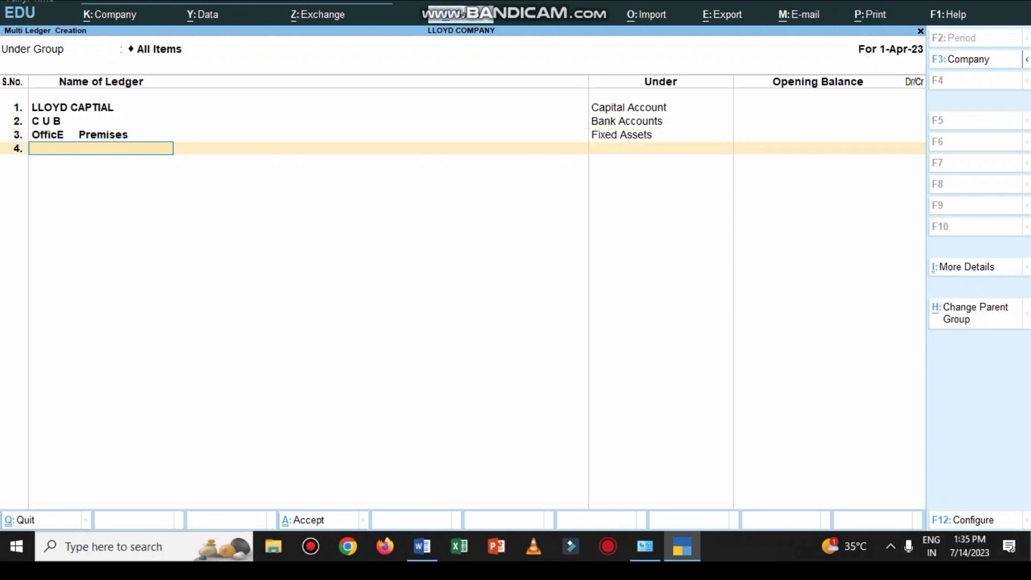
Consult the furniture purchase in Word and add the ledger Furniture under Fixed Assets in Tally, without an opening balance.
left_click(422, 547)
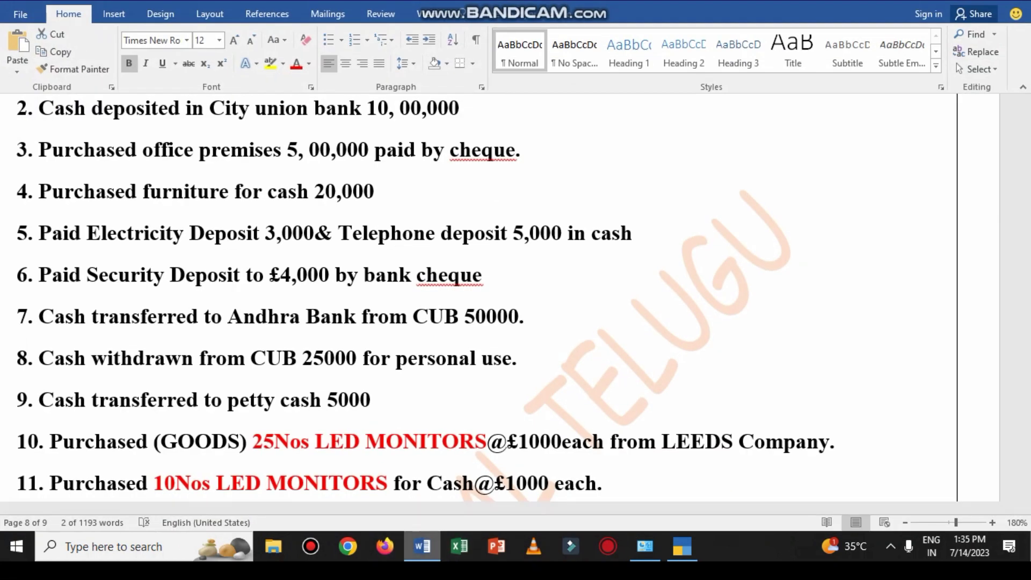
key("alt+Tab")
type("Furniture")
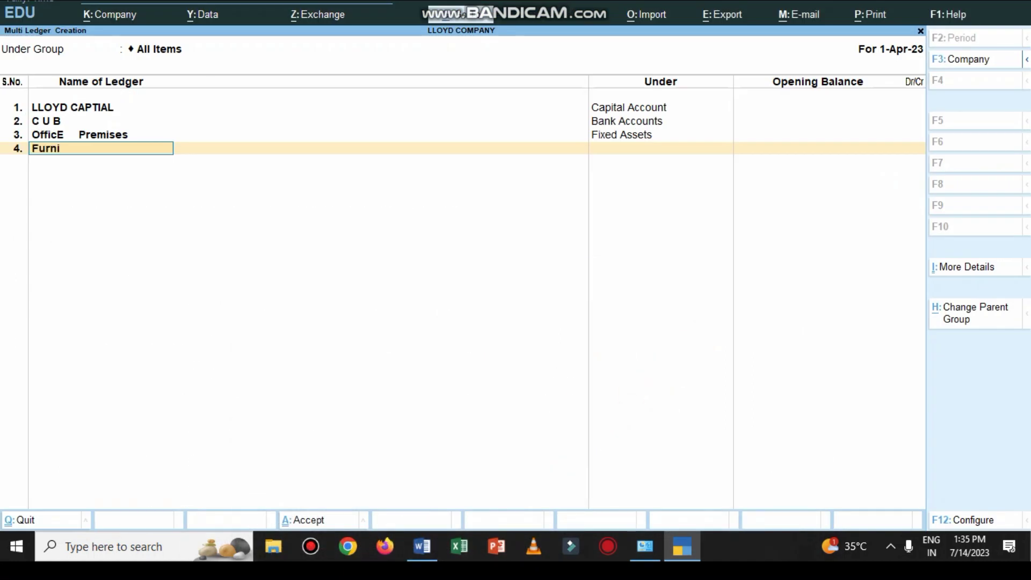
key("Return")
type("fix")
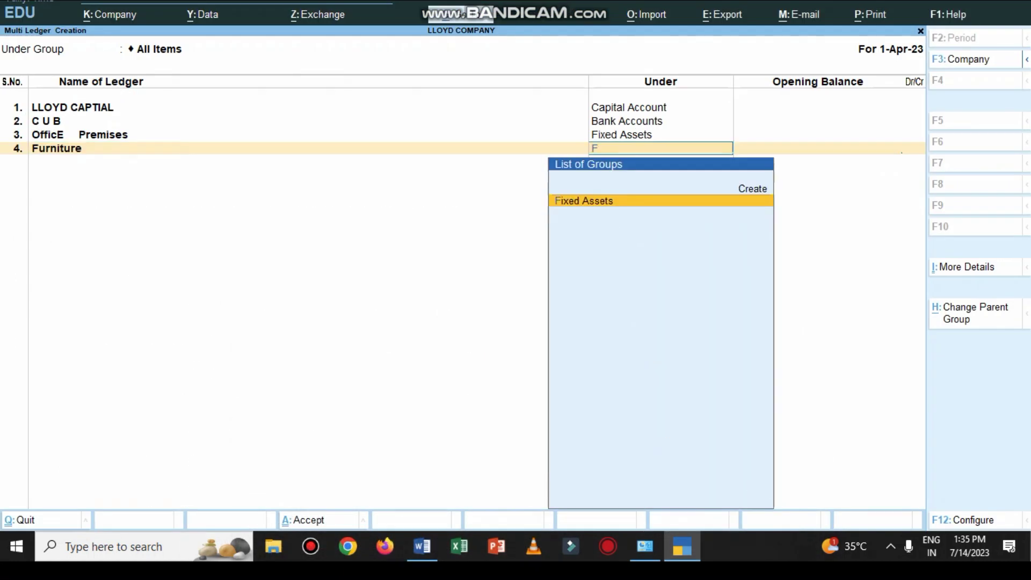
key("Return")
key("Return")
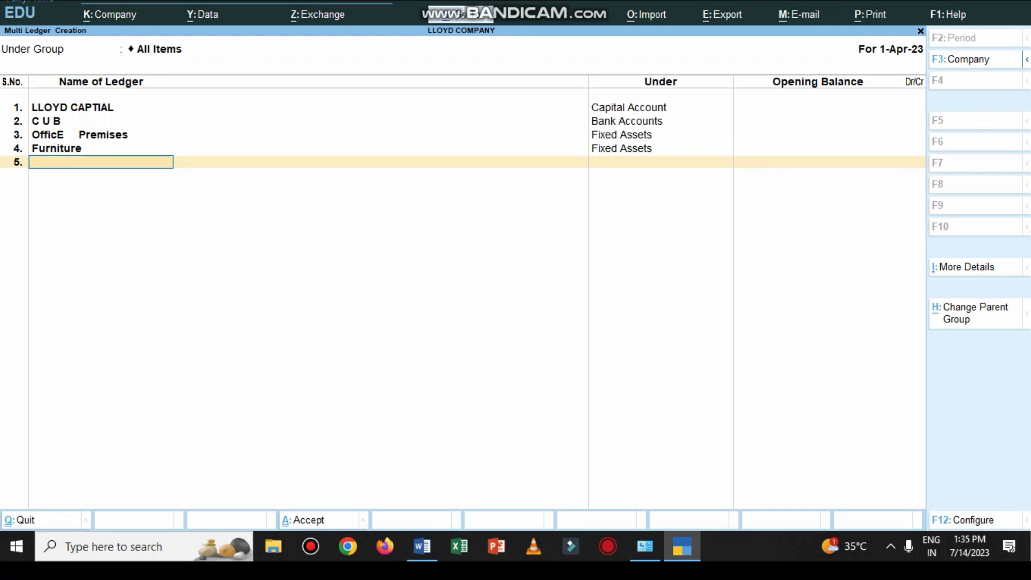
Consult the deposit payments in Word and add the ledger Elecricity Deposit under Deposits (Asset) in Tally, without an opening balance.
key("alt+Tab")
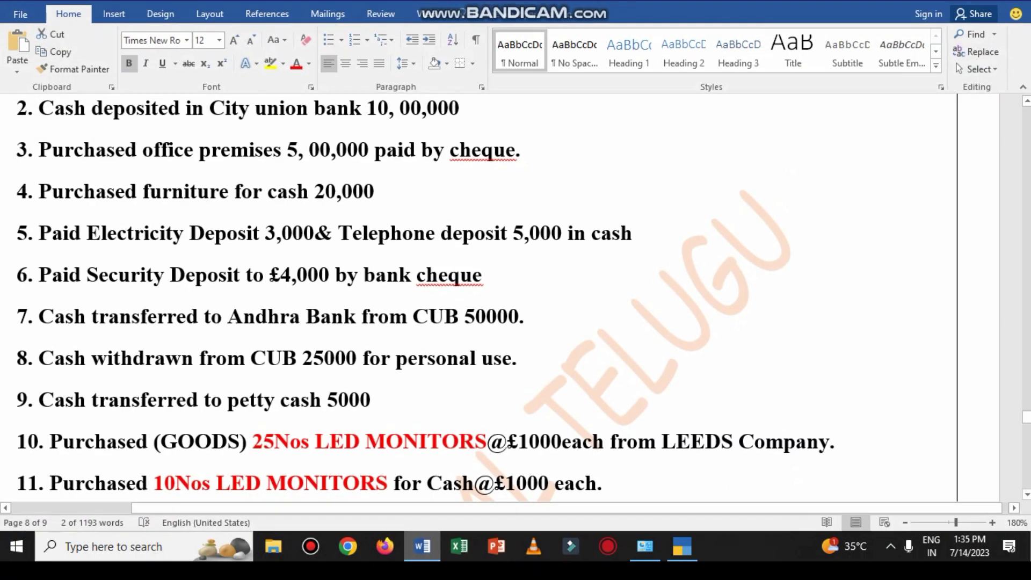
scroll(422, 297, "down", 2)
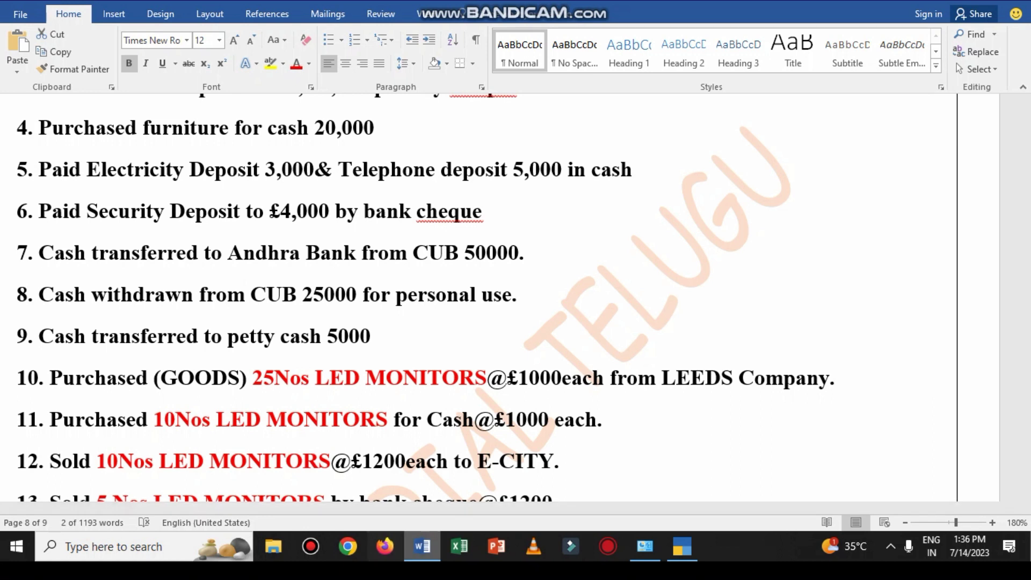
key("alt+Tab")
type("Elecric")
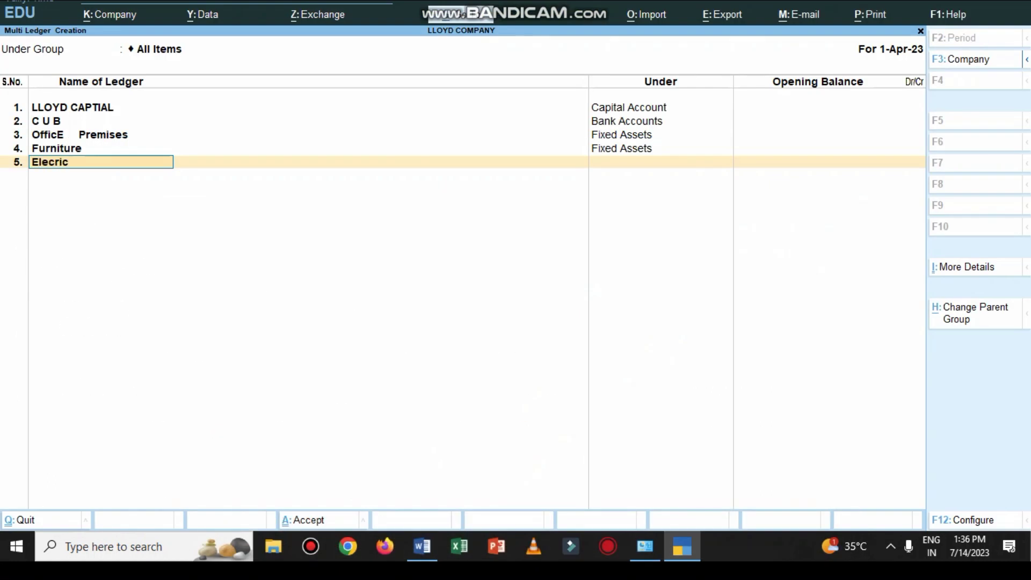
type("ity Deposit")
key("Return")
type("D")
key("Return")
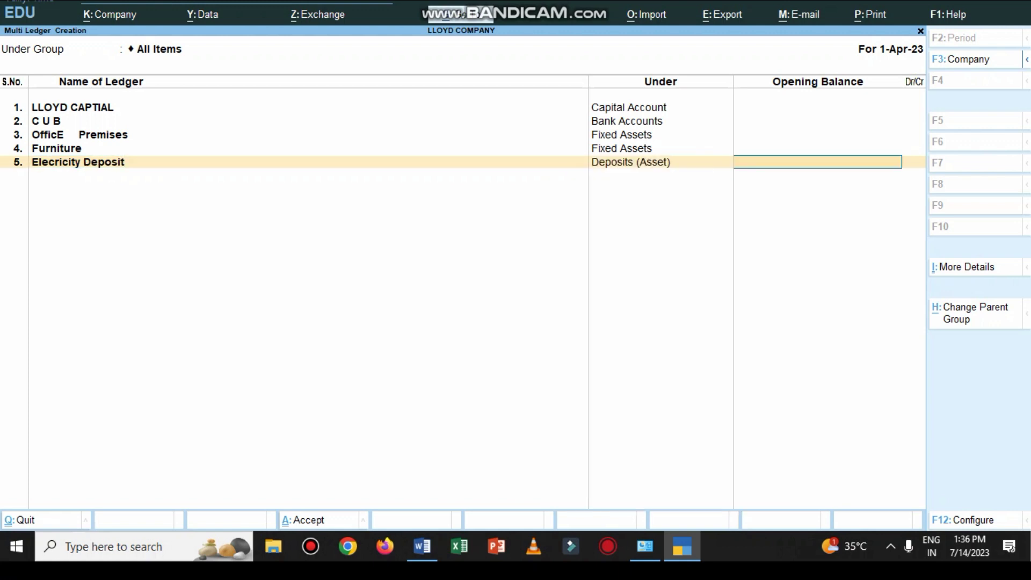
key("Return")
Add the ledger Telephone Deposit under the Deposits (Asset) group, leaving its opening balance blank.
type("Telepho")
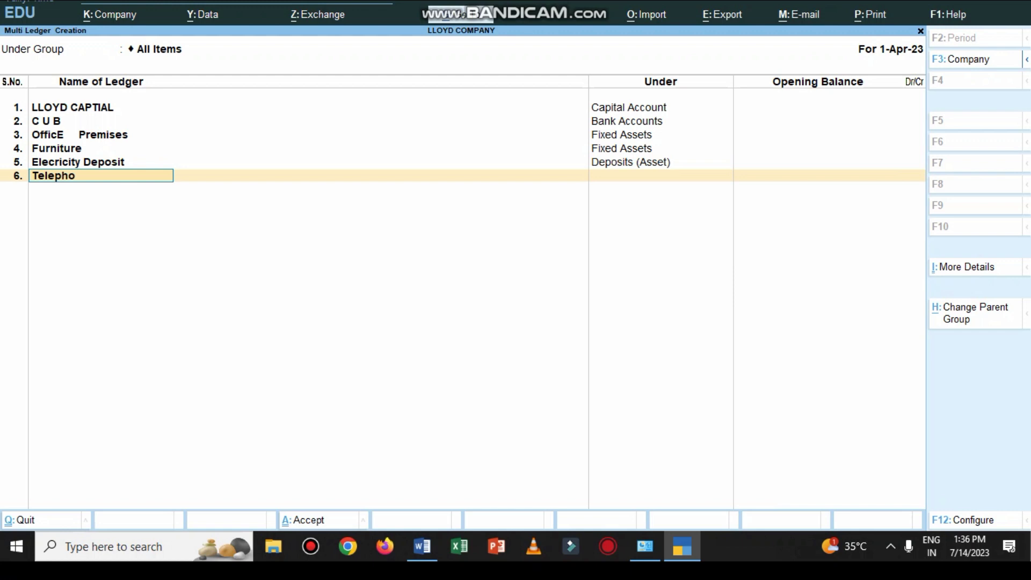
type("ne Deposit")
key("Return")
key("Return")
key("Return")
Add the ledger Security Deposit under Deposits (Asset) in Tally, checking its transaction in Word and leaving the opening balance blank.
type("Se")
key("alt+Tab")
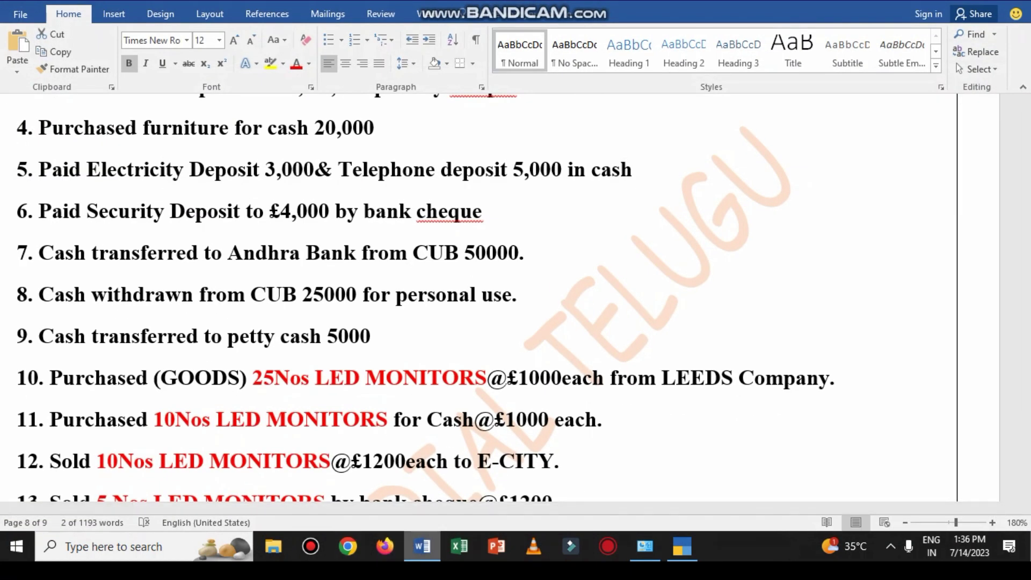
key("alt+Tab")
type("c")
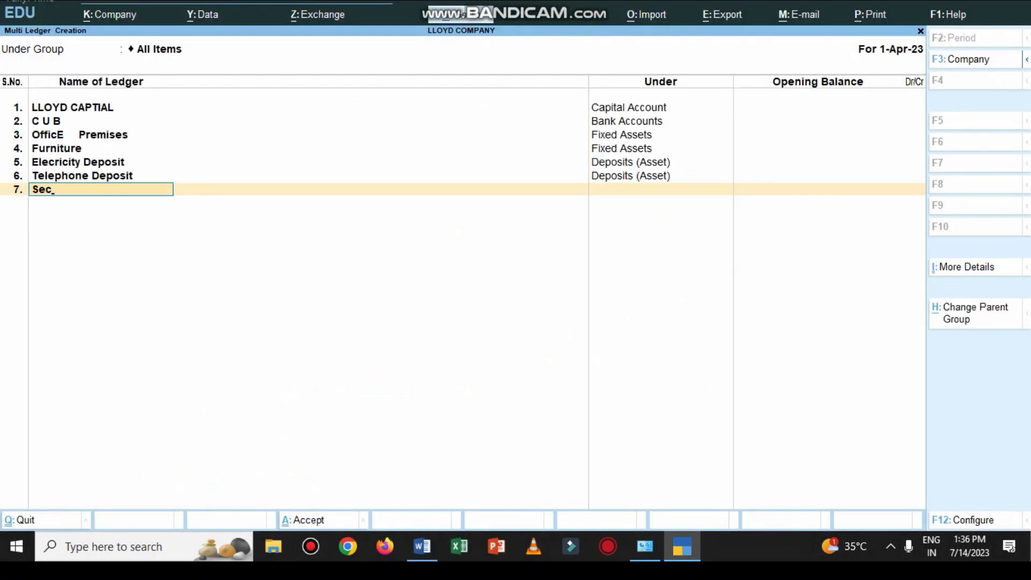
type("urity Deposut")
key("BackSpace")
key("BackSpace")
type("it")
key("Return")
type("dep")
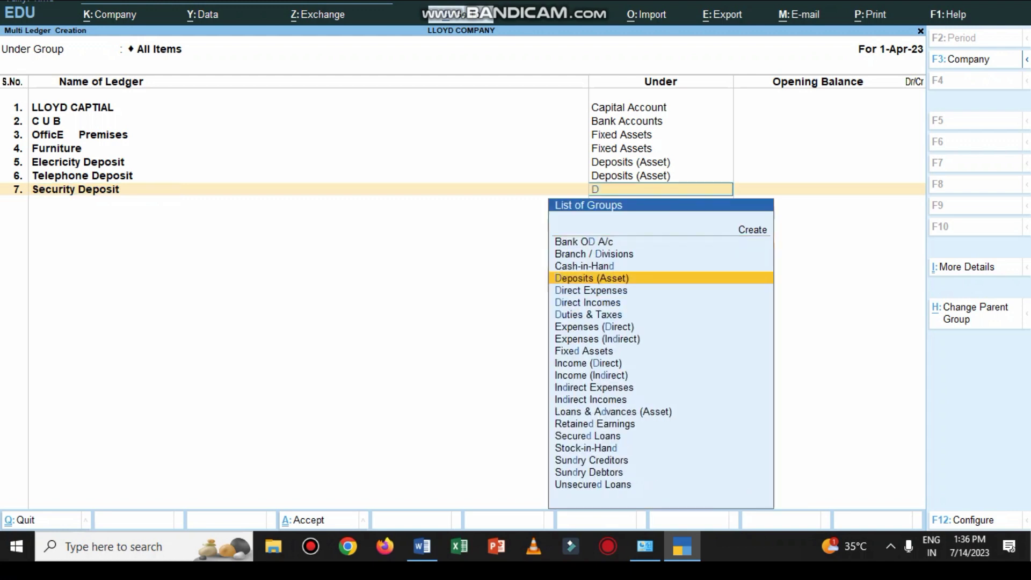
key("Return")
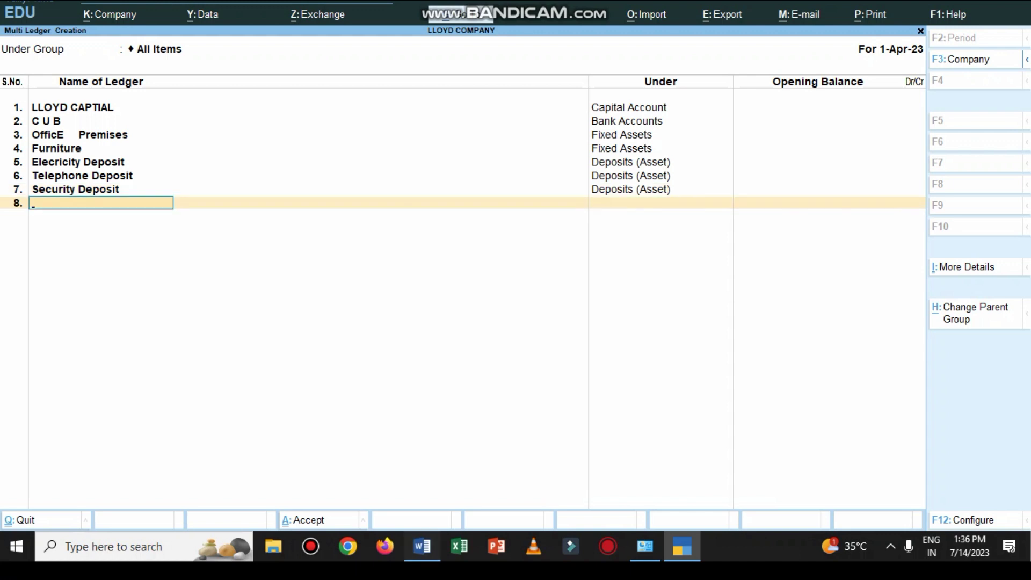
Consult the bank transfer transaction in Word and add the ledger Andhra Bank under Bank Accounts in Tally, without an opening balance.
left_click(422, 546)
scroll(452, 215, "down", 1)
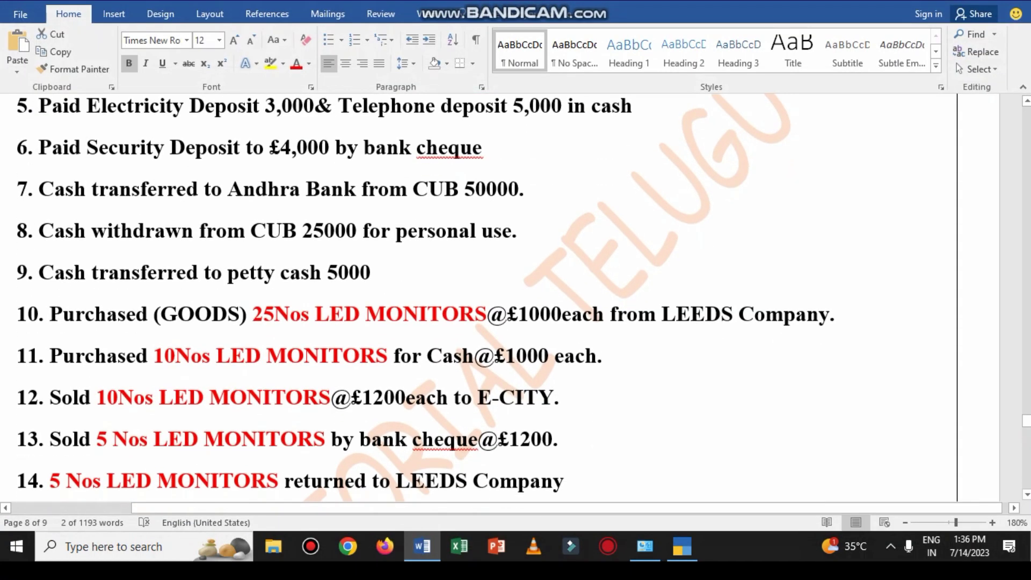
scroll(453, 215, "down", 2)
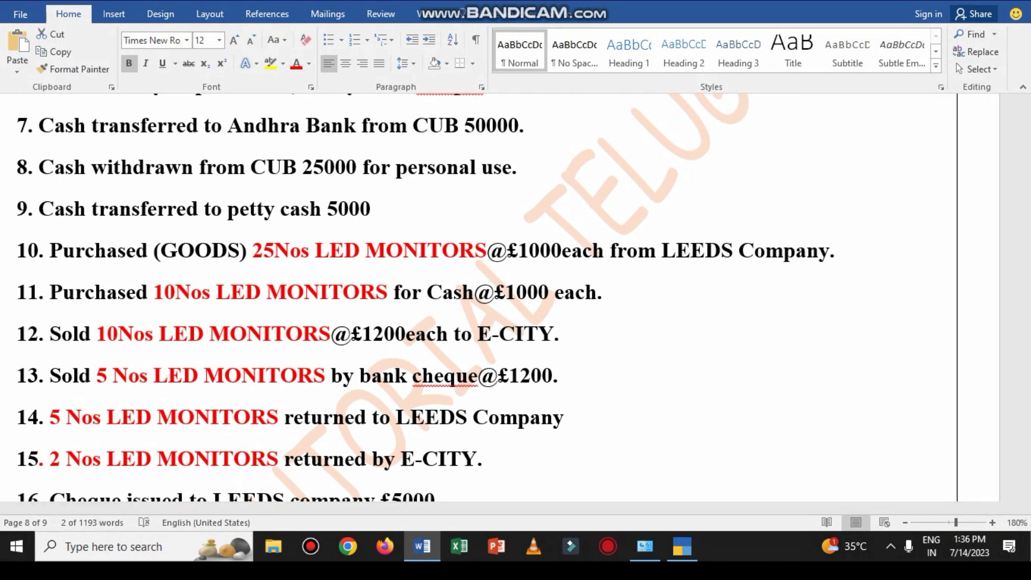
scroll(484, 295, "up", 2)
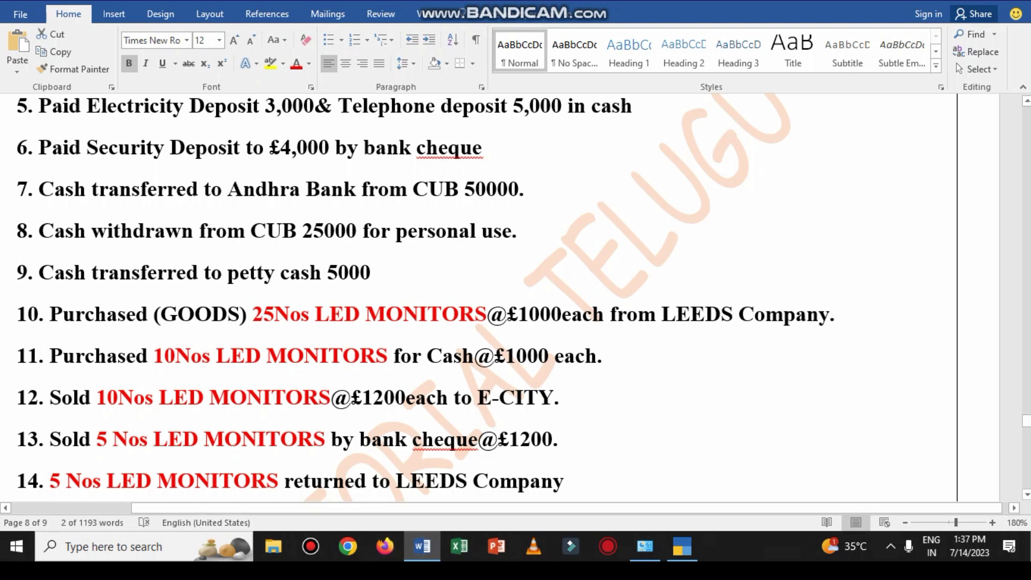
key("alt+Tab")
type("Andhra Bank")
key("Return")
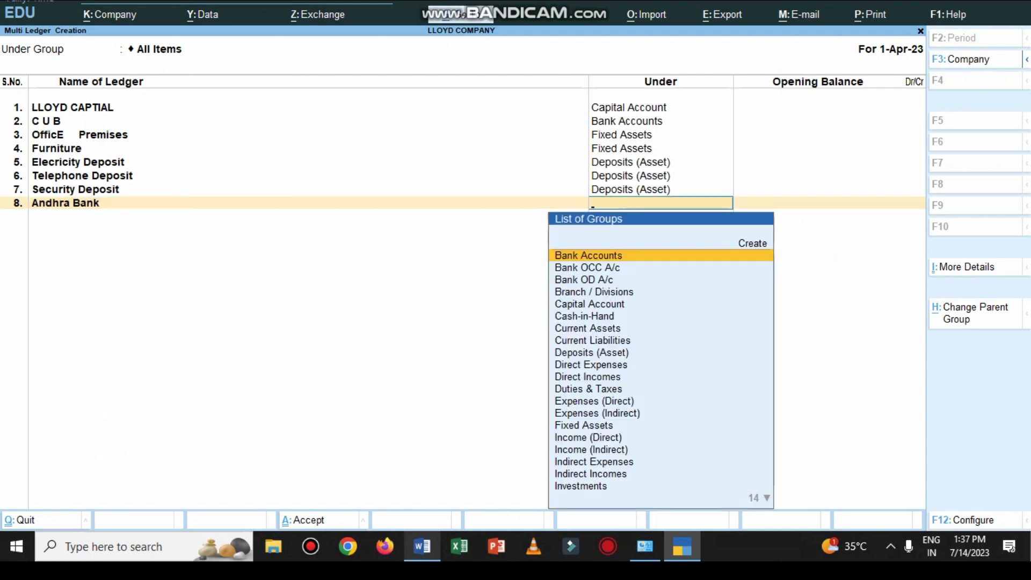
key("Return")
key("Return")
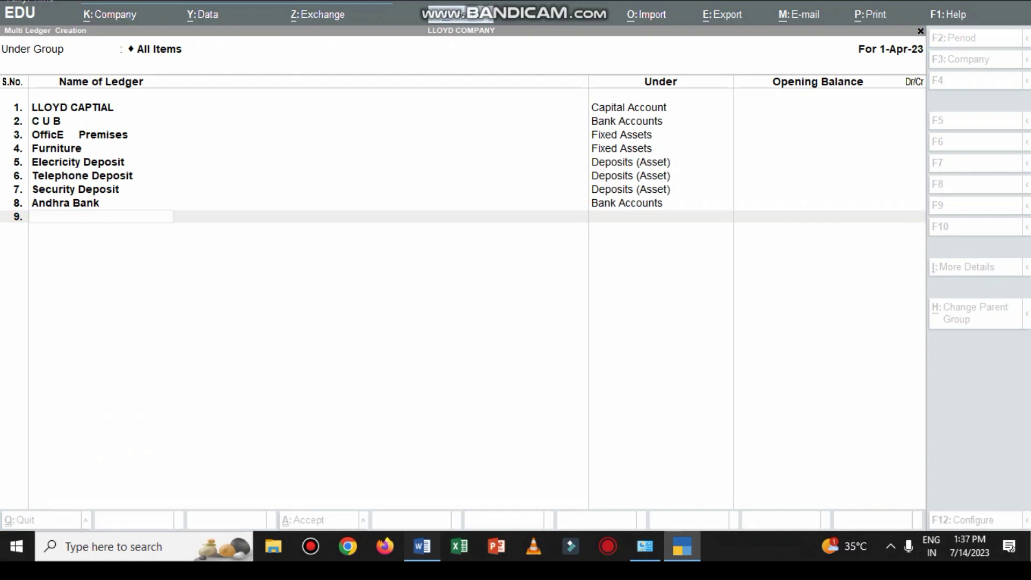
Consult the personal-use withdrawal in Word and add the ledger Lloyd Drawings under Capital Account in Tally, without an opening balance.
key("alt+Tab")
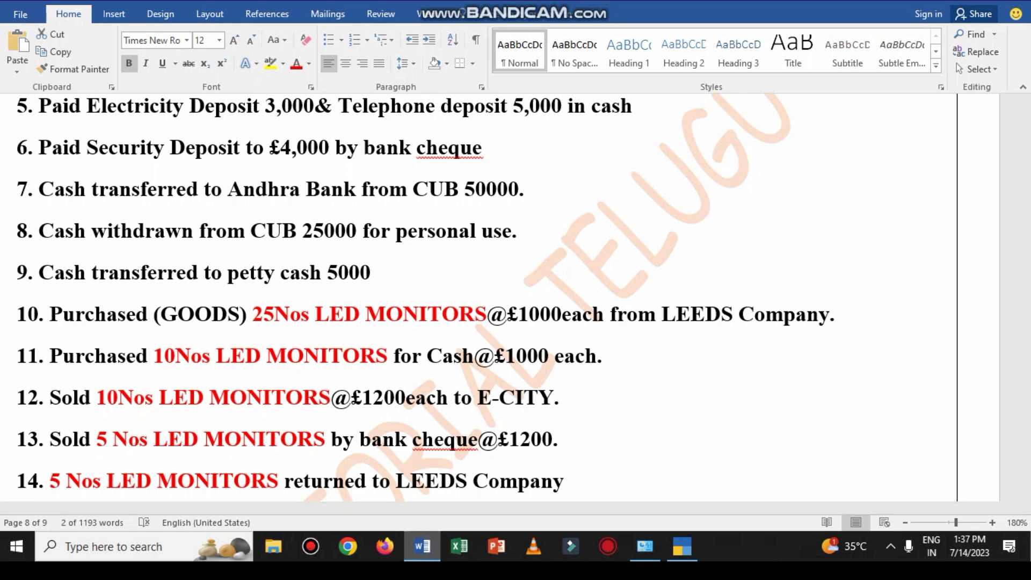
key("alt+Tab")
type("Llo")
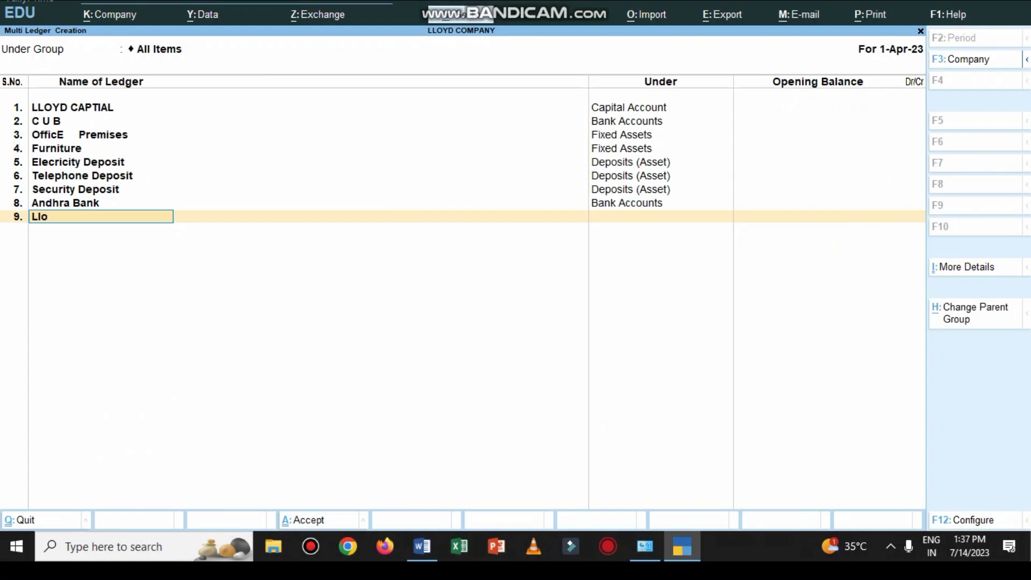
type("yd Drawings")
key("Return")
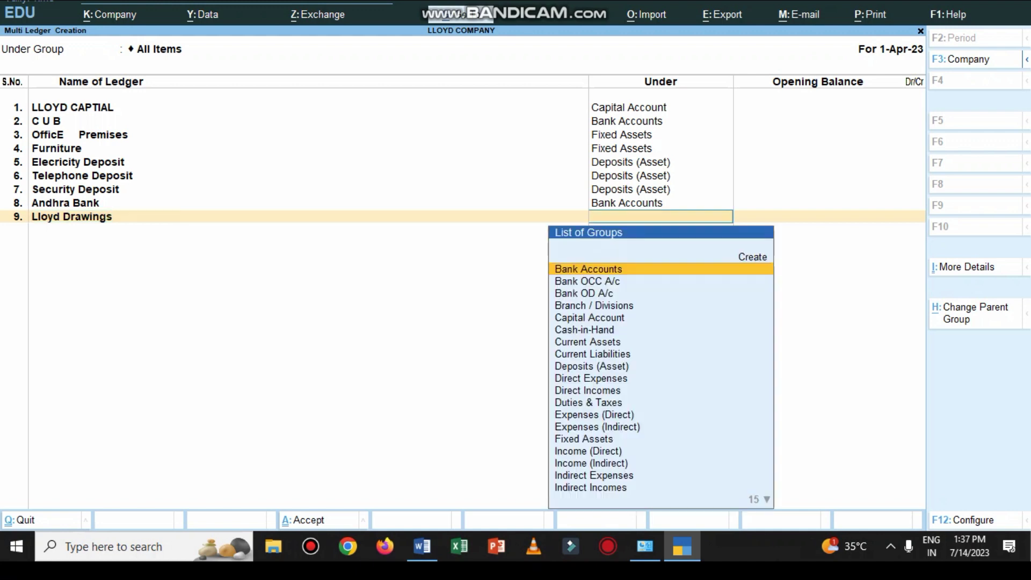
type("ca")
key("Down")
key("Return")
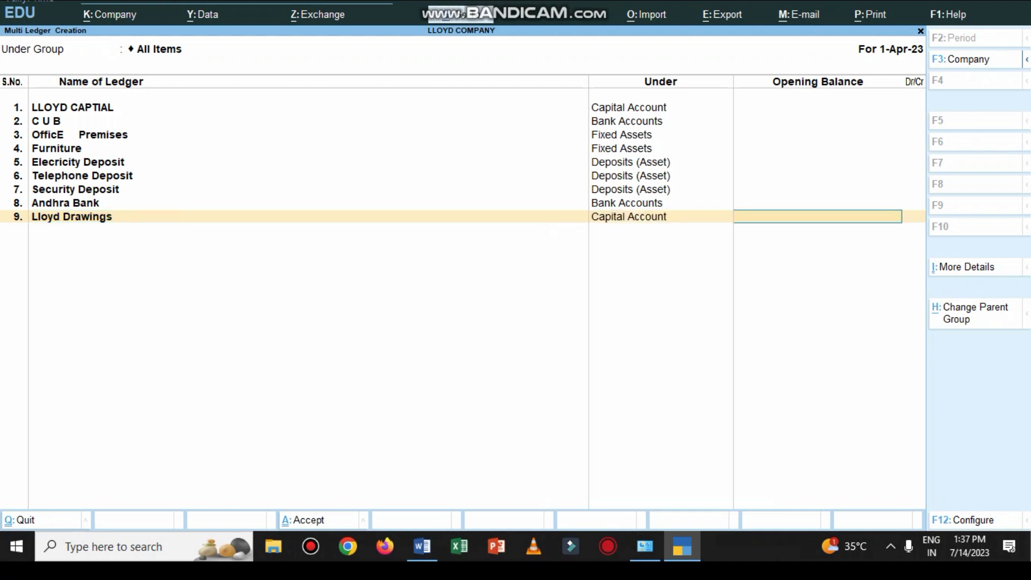
key("Return")
Consult the petty cash transfer in Word and add the ledger Petty Cash under Cash-in-Hand in Tally, without an opening balance.
left_click(422, 546)
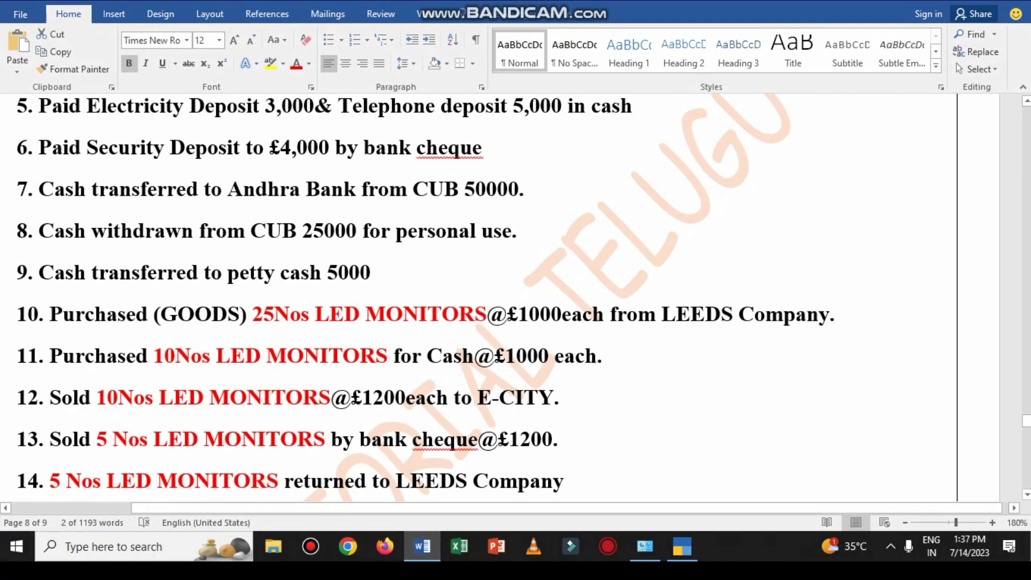
left_click(682, 546)
type("Petty Cash")
key("Return")
type("Ca")
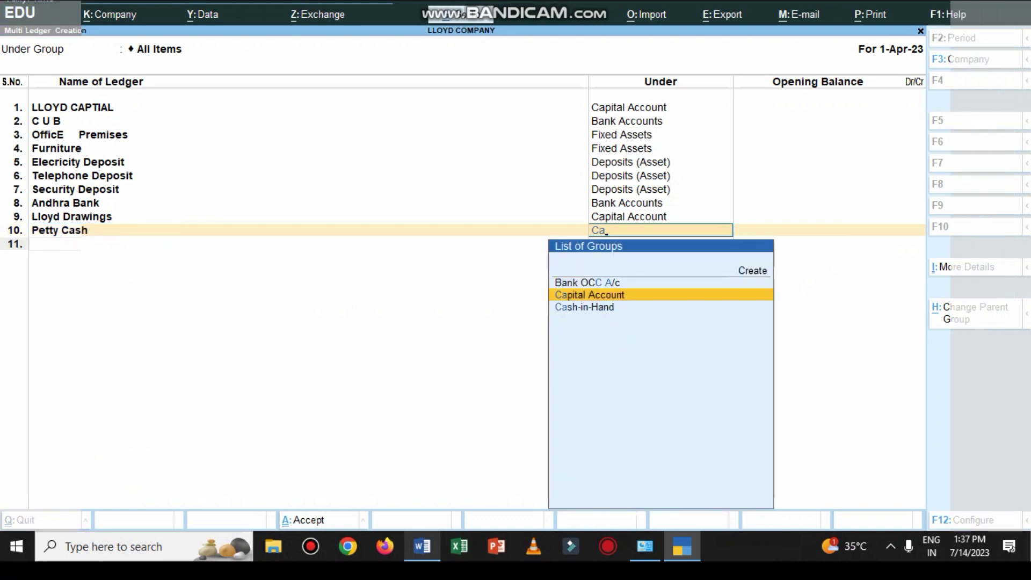
type("s")
key("Return")
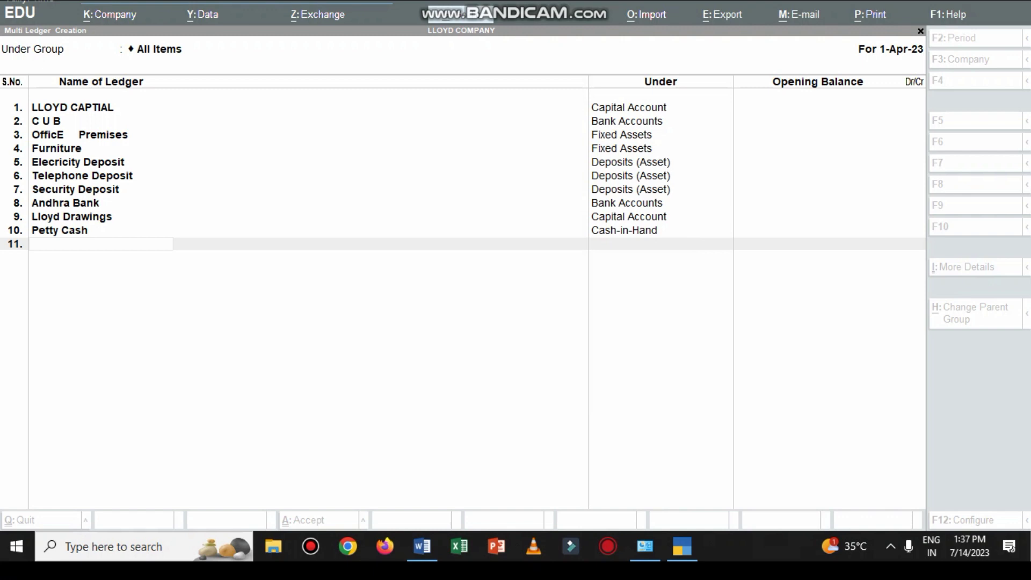
key("alt+Tab")
key("BackSpace")
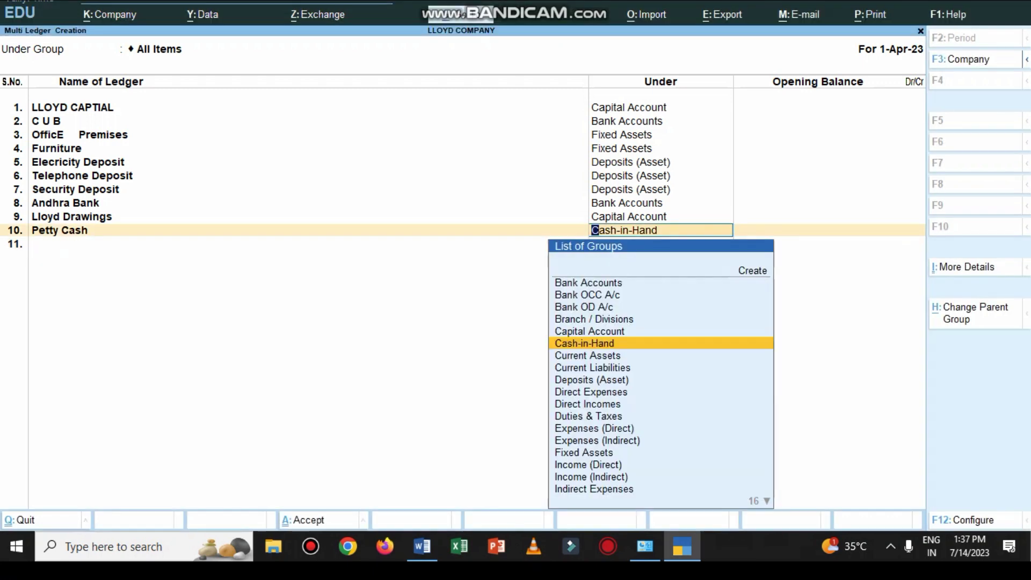
key("Return")
key("Return")
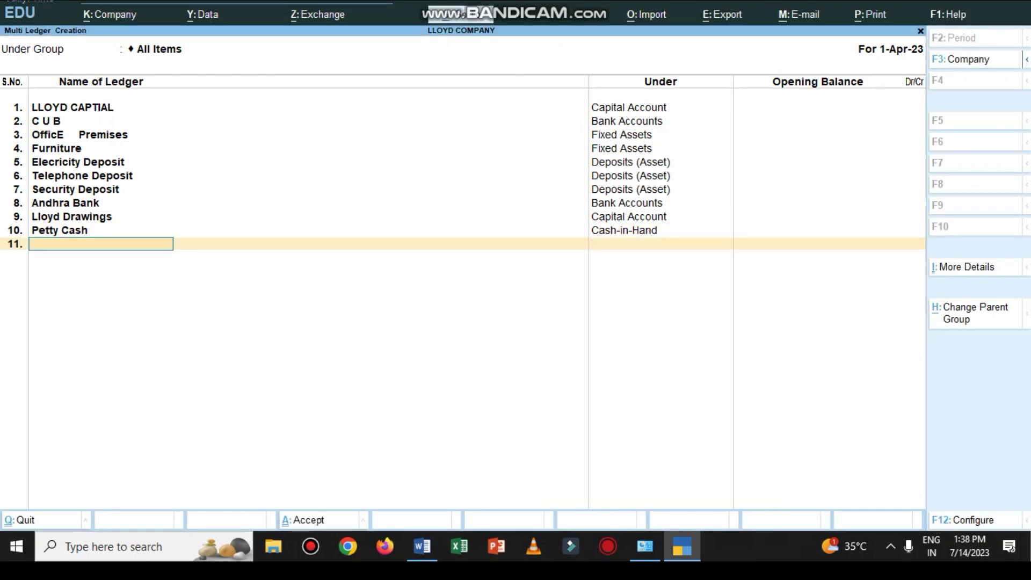
Switch to Word and consult the LED monitor purchase and sale transactions for the next ledgers.
key("alt+Tab")
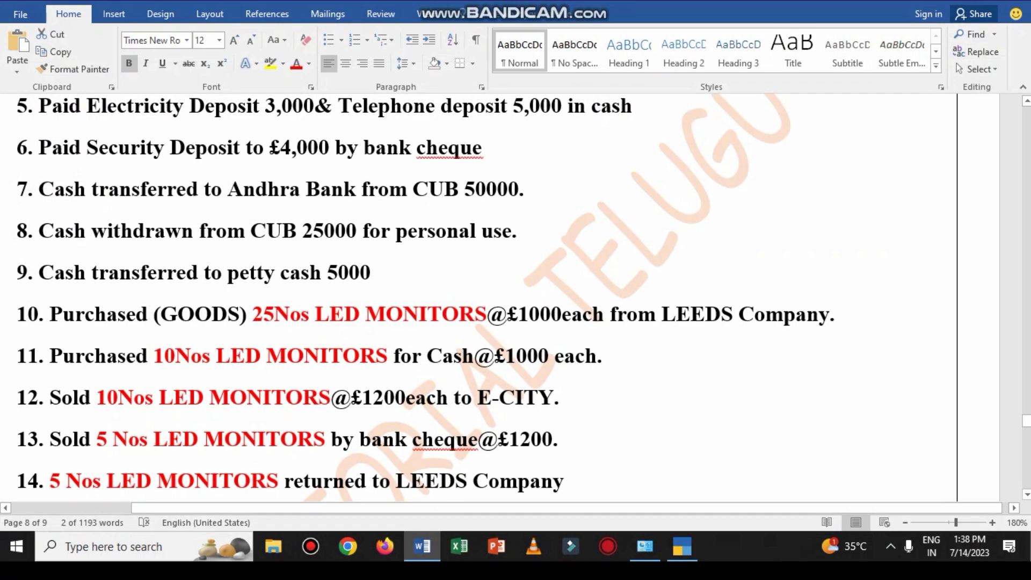
scroll(422, 297, "down", 1)
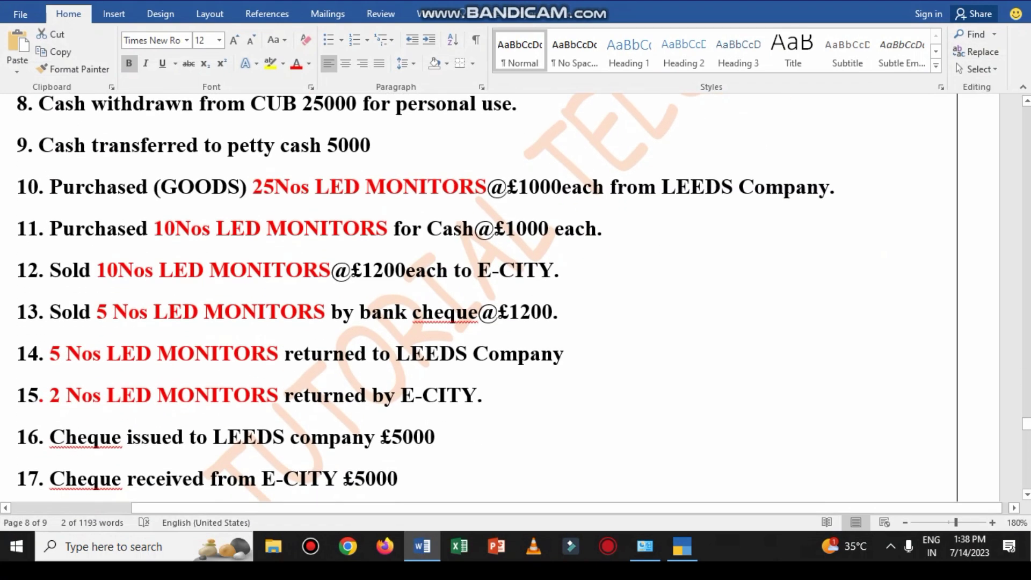